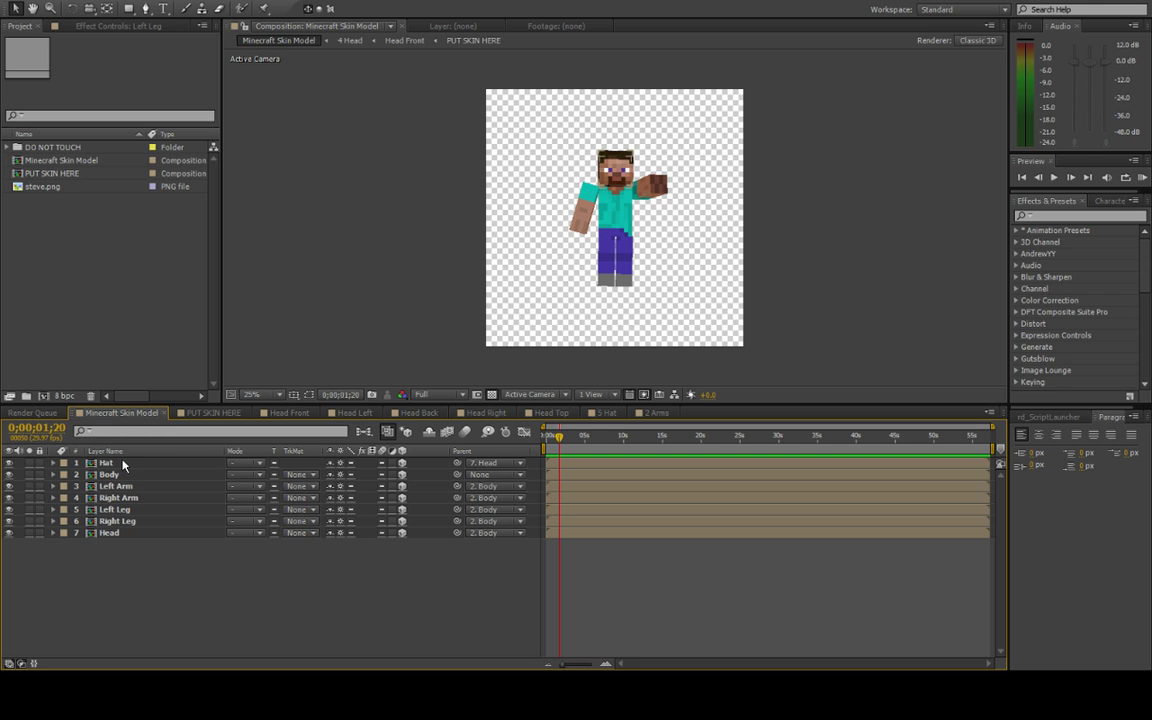
- Step through the model's body-part layers, ending on Head, and expand its Transform properties
left_click(108, 463)
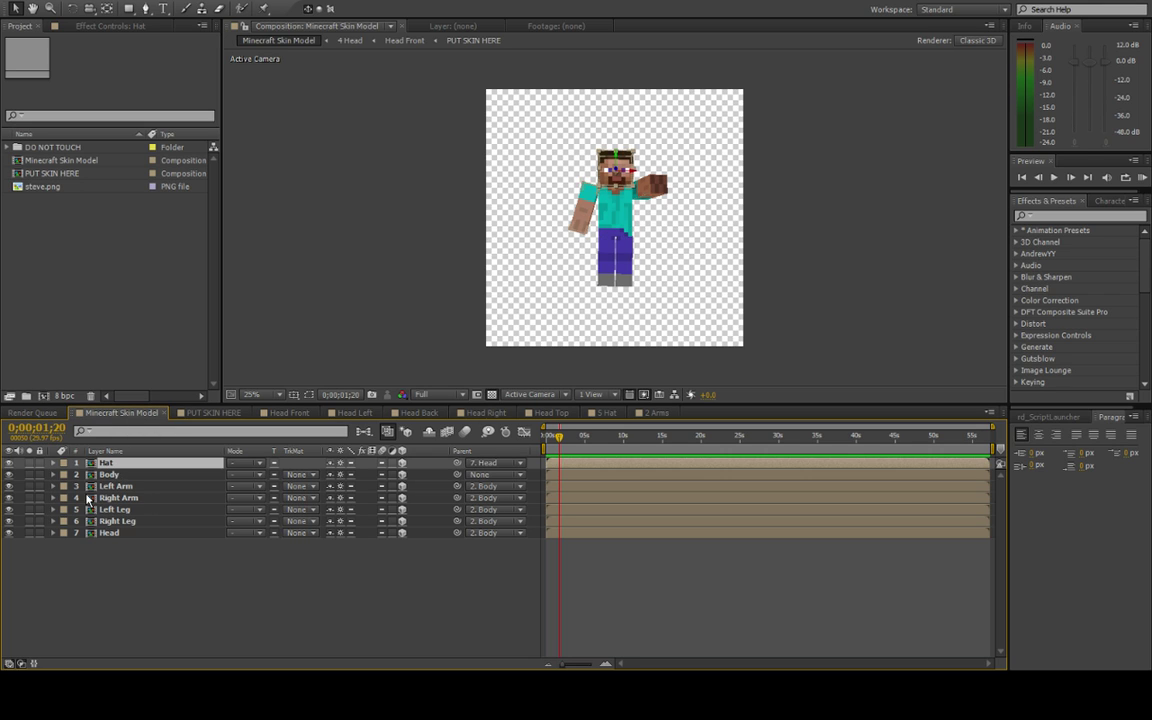
left_click(125, 475)
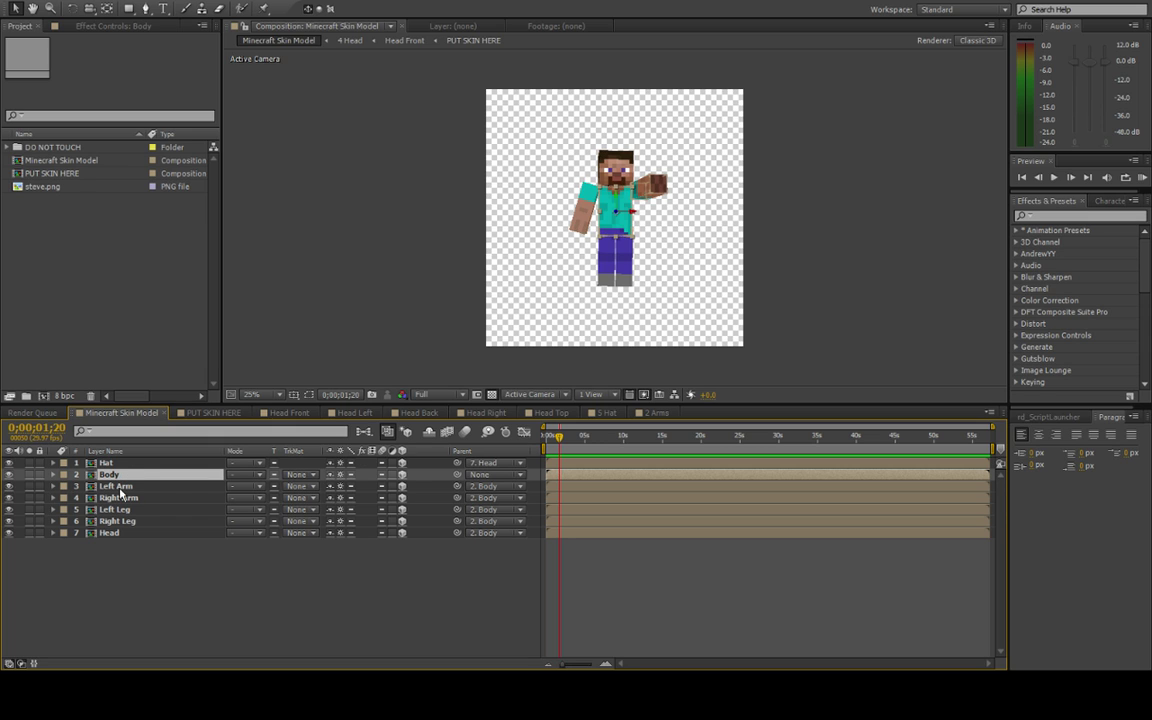
left_click(120, 487)
left_click(128, 497)
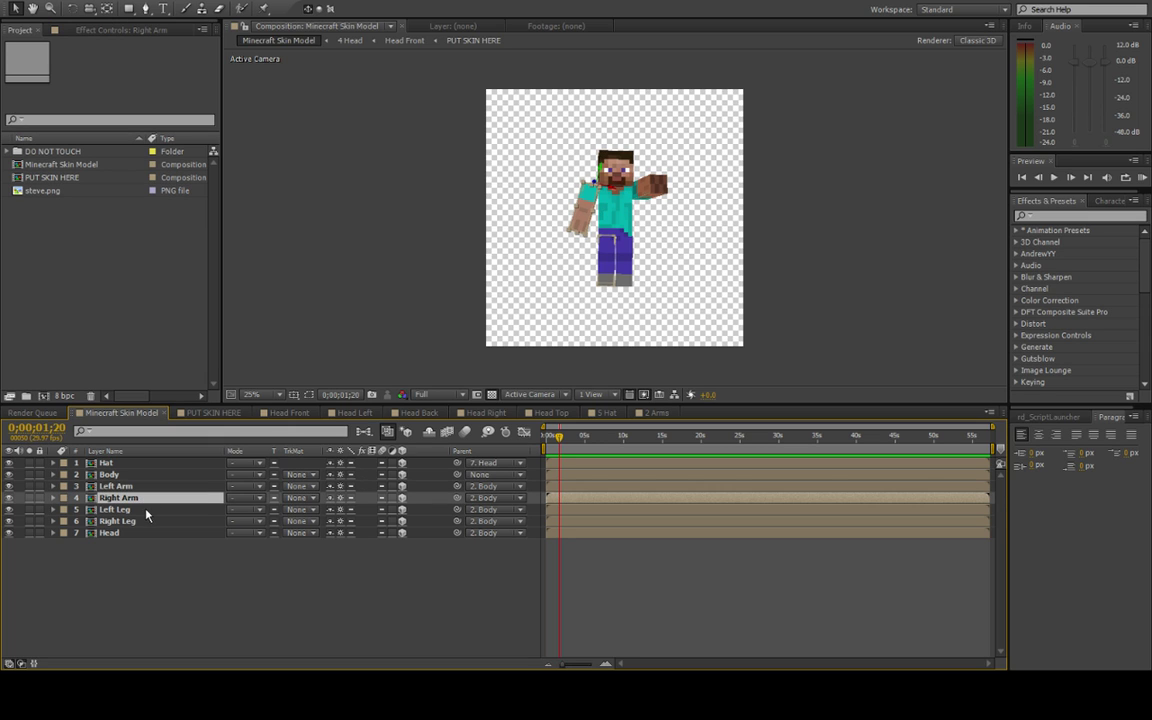
left_click(146, 511)
left_click(146, 523)
left_click(147, 533)
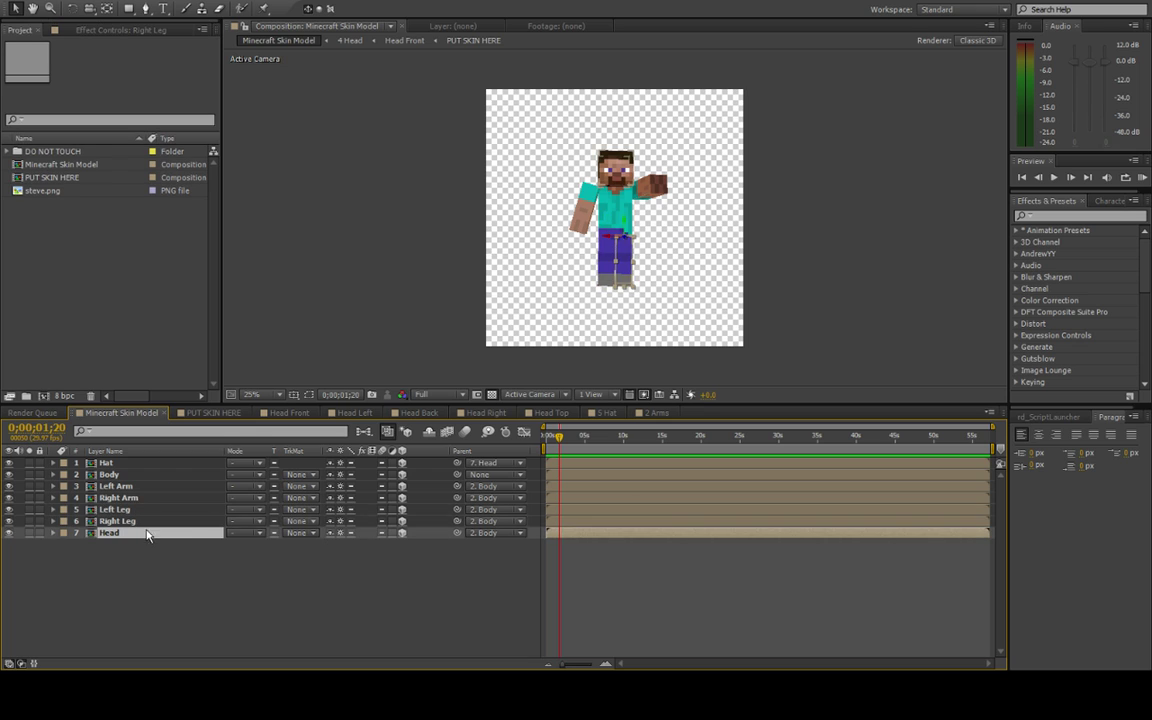
left_click(53, 534)
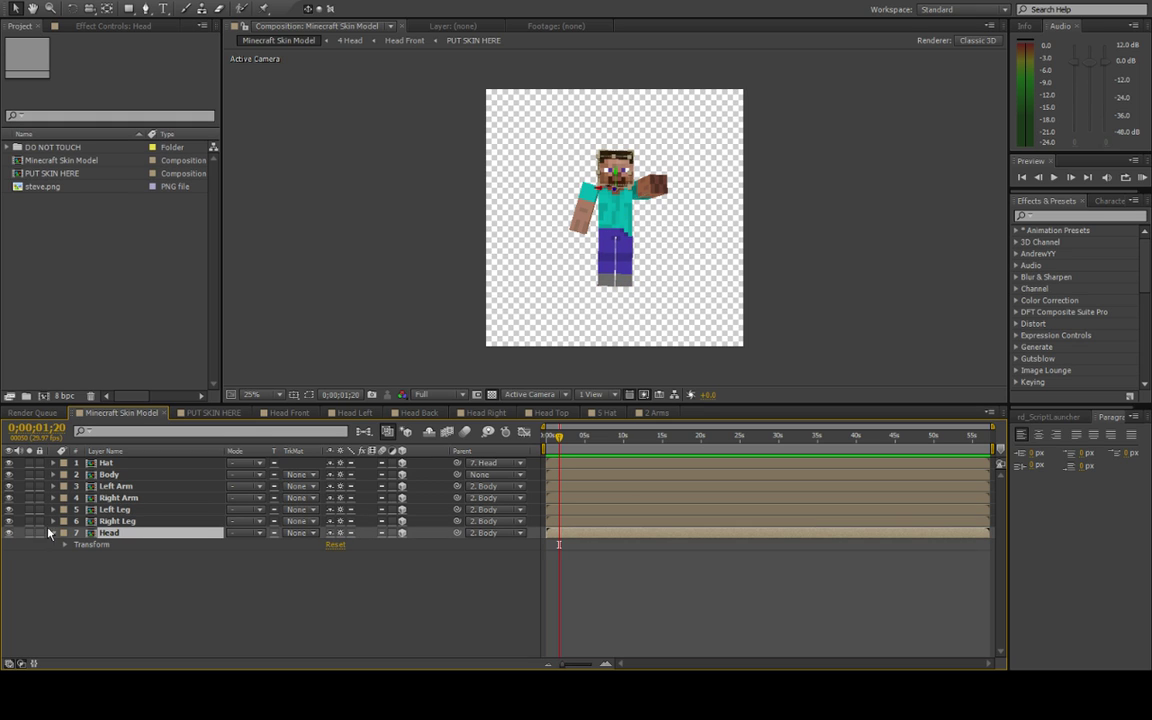
left_click(66, 545)
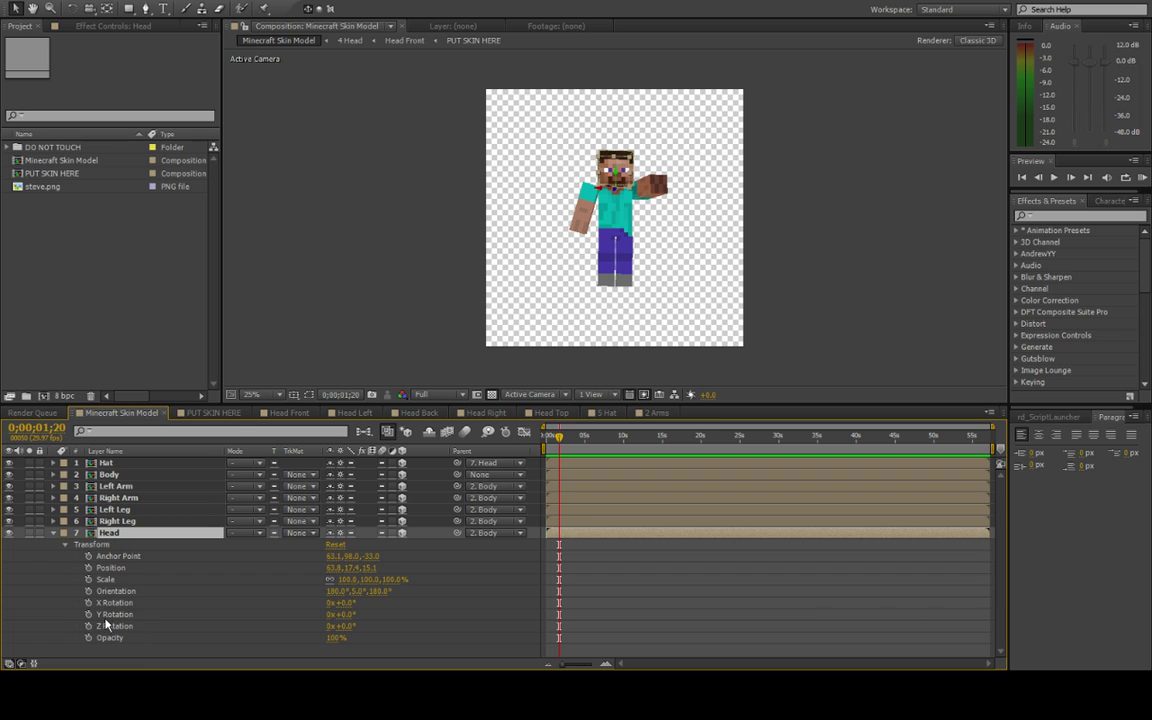
- Keyframe the Head's Y Rotation at about -1° at the start and about 28° near 10 seconds
left_click(348, 618)
mouse_move(350, 619)
left_mouse_down()
mouse_move(300, 618)
mouse_move(352, 617)
mouse_move(338, 617)
left_mouse_up()
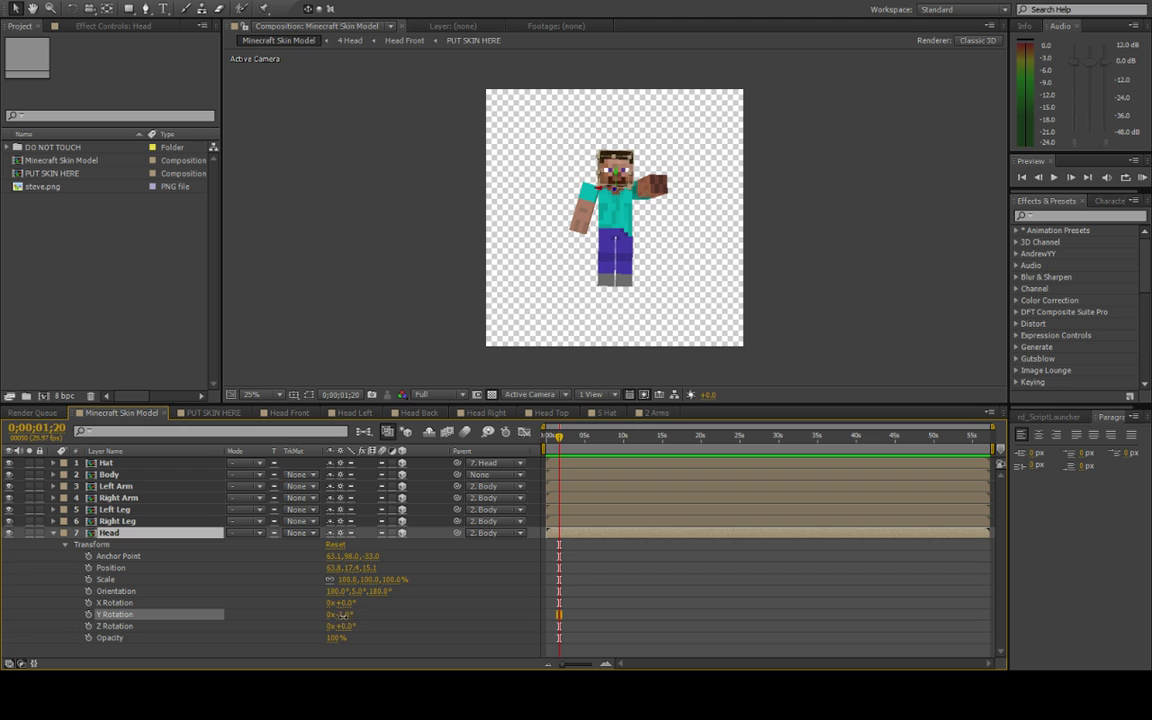
left_click(88, 614)
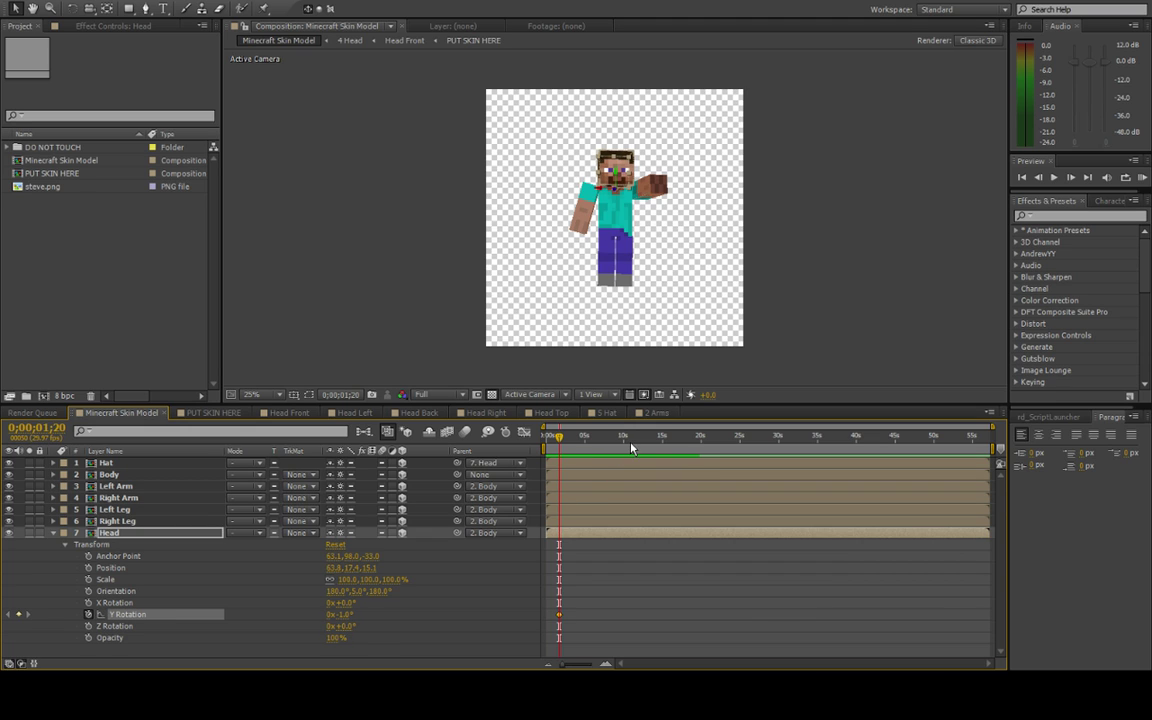
left_click(630, 436)
left_click_drag(340, 614, 352, 614)
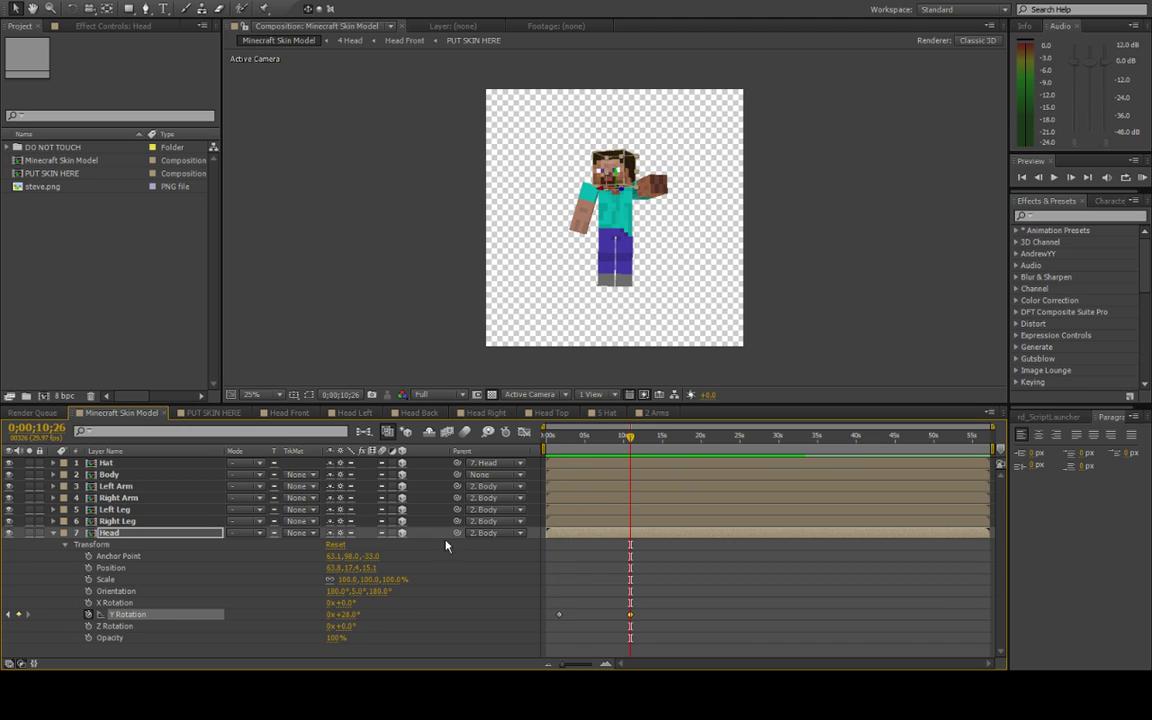
left_click_drag(590, 437, 620, 437)
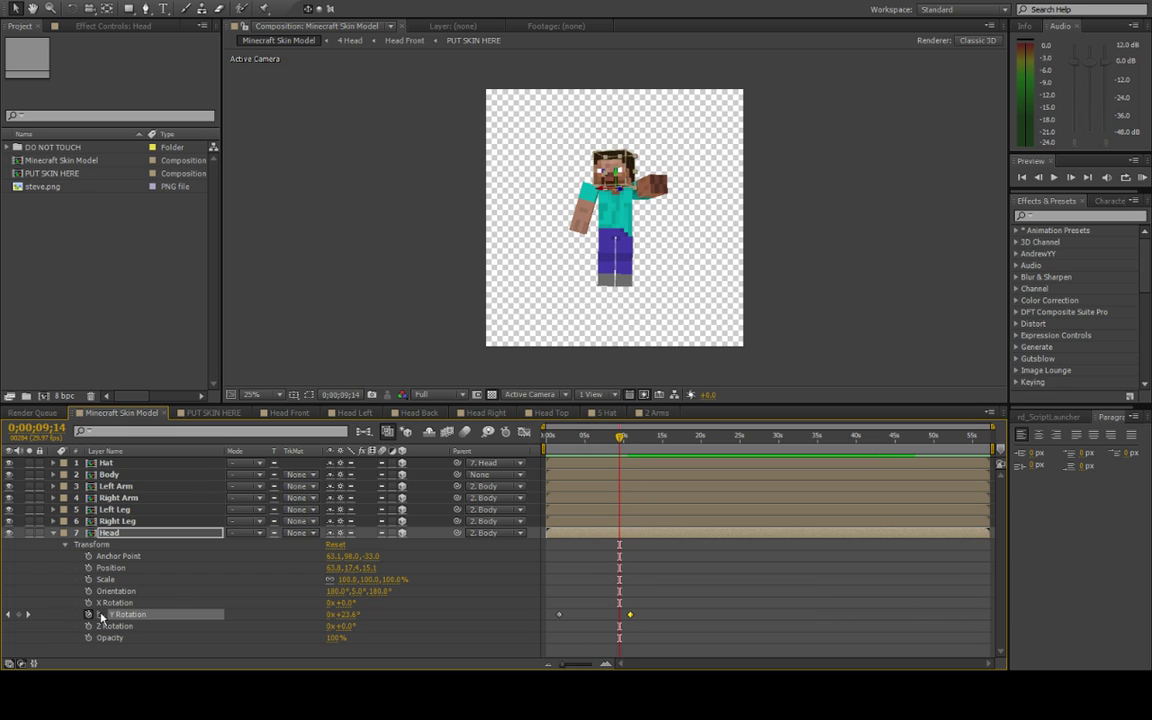
- Add a wiggle(.5,10) expression to the Head layer's Z Rotation
left_click(89, 626, "alt")
type("wiggle(")
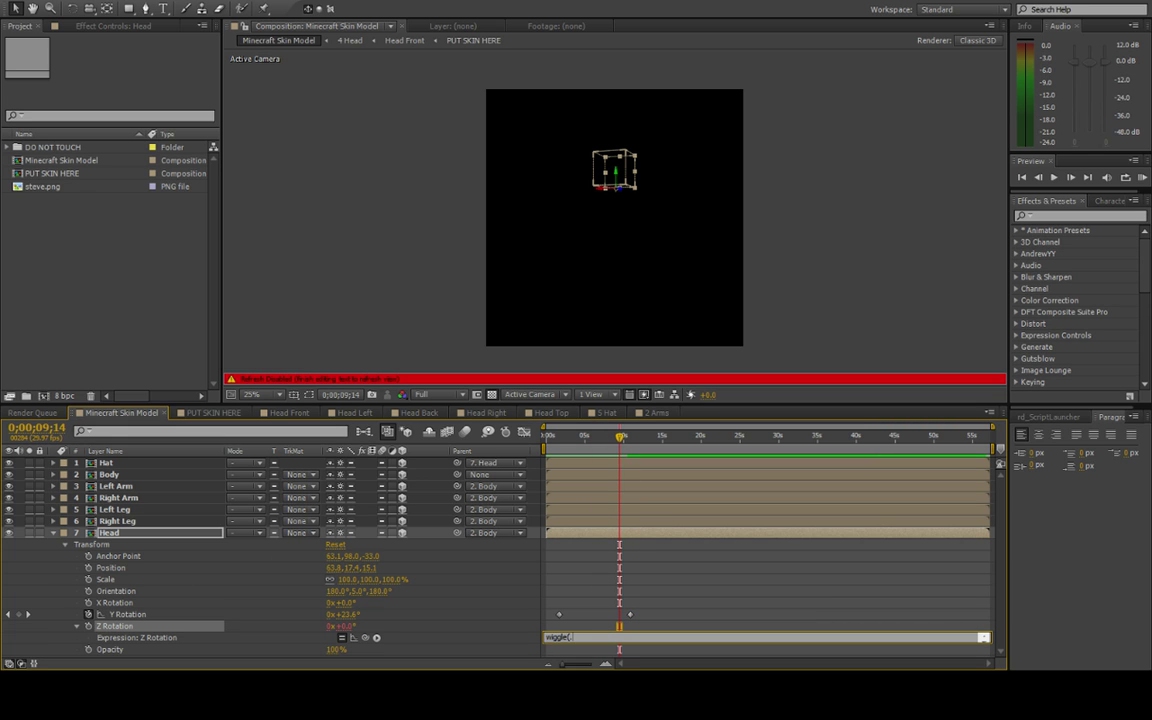
type(".5,10)")
left_click(379, 554)
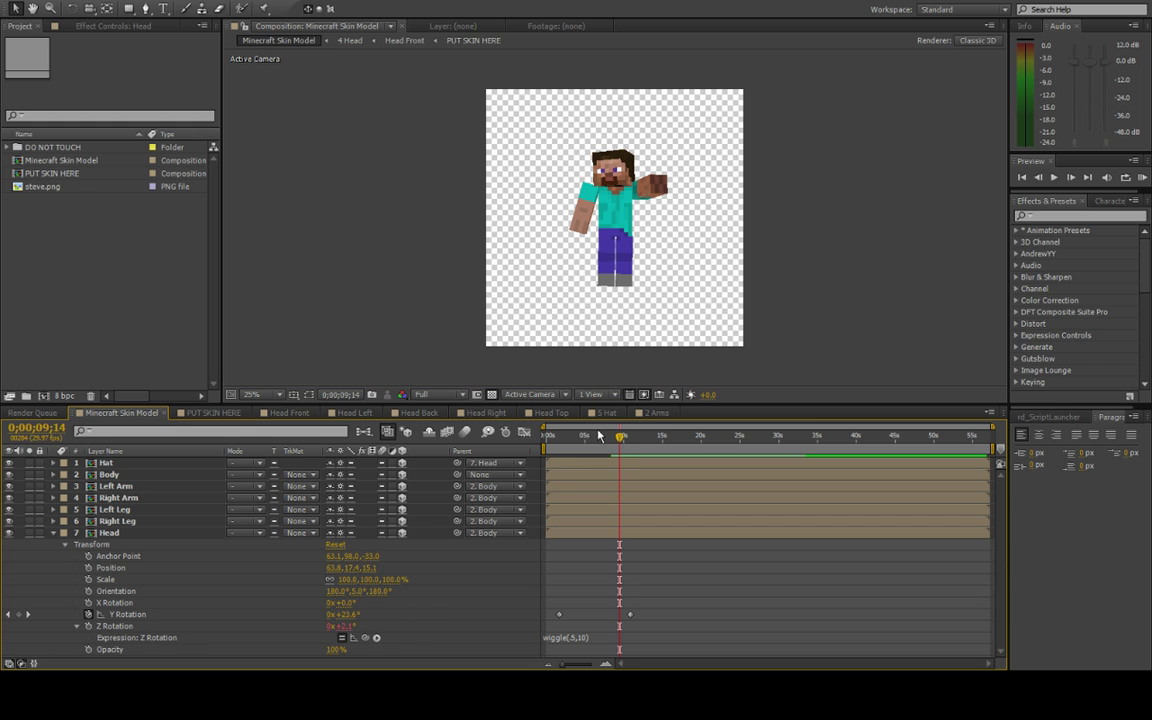
- Scrub and RAM-preview the head wobble, then collapse the Head layer
left_click_drag(620, 437, 588, 438)
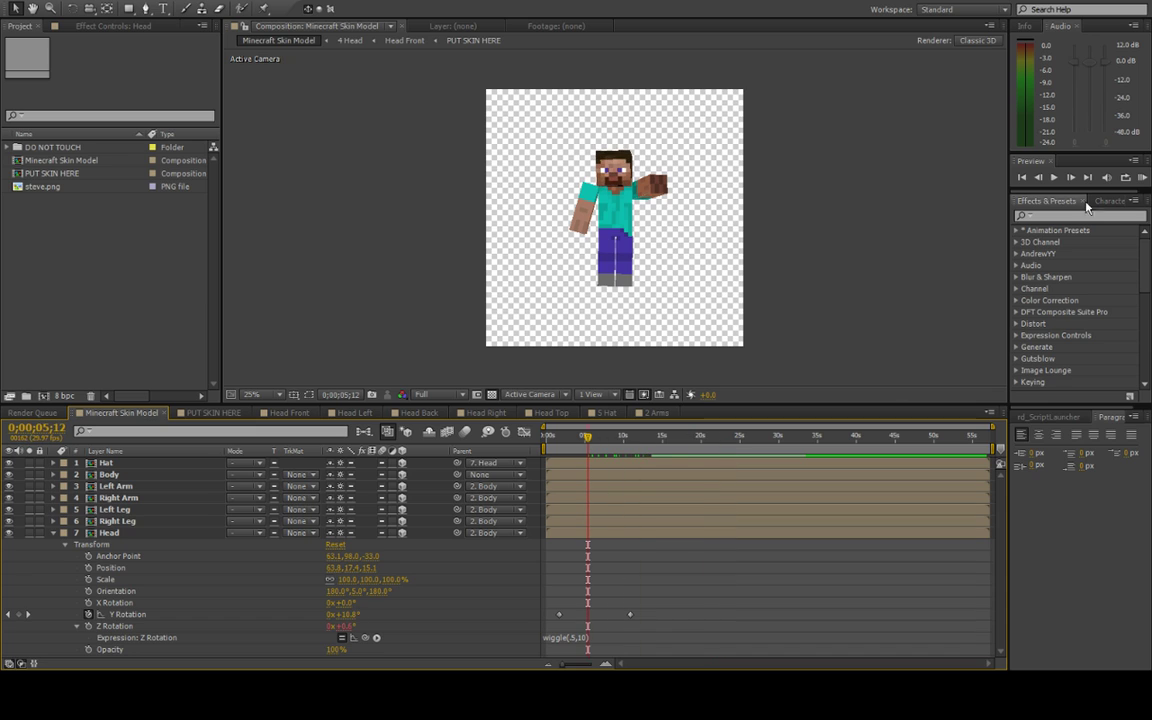
key("KP_0")
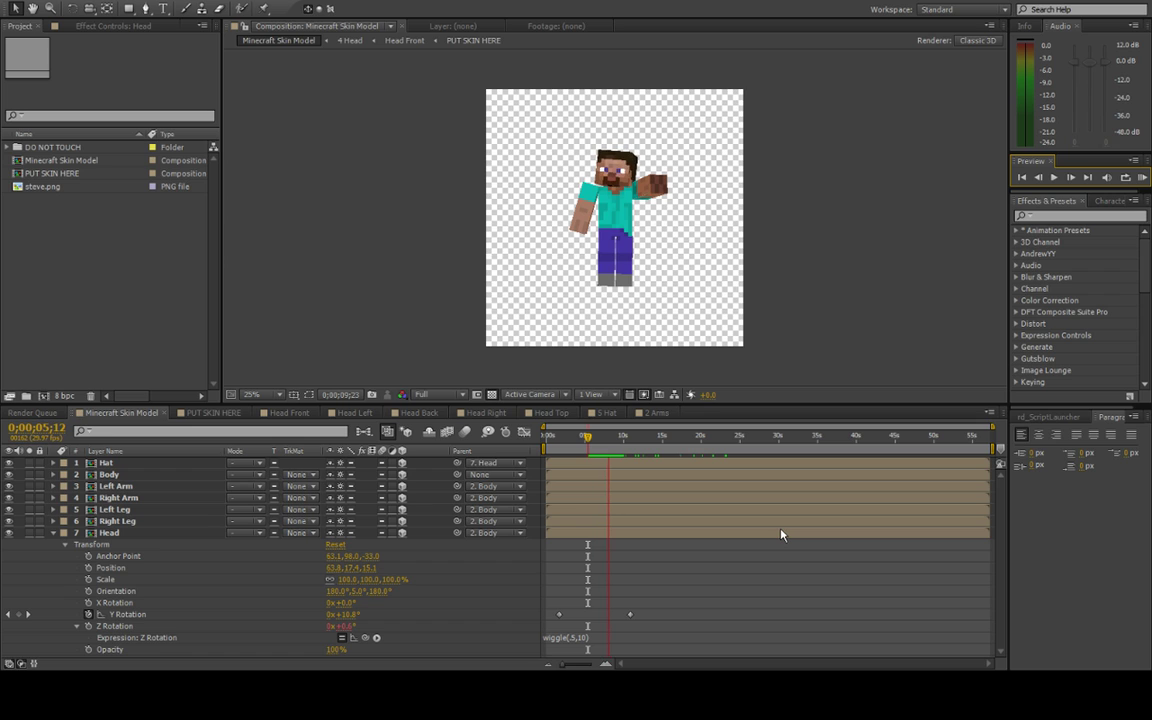
left_click(185, 580)
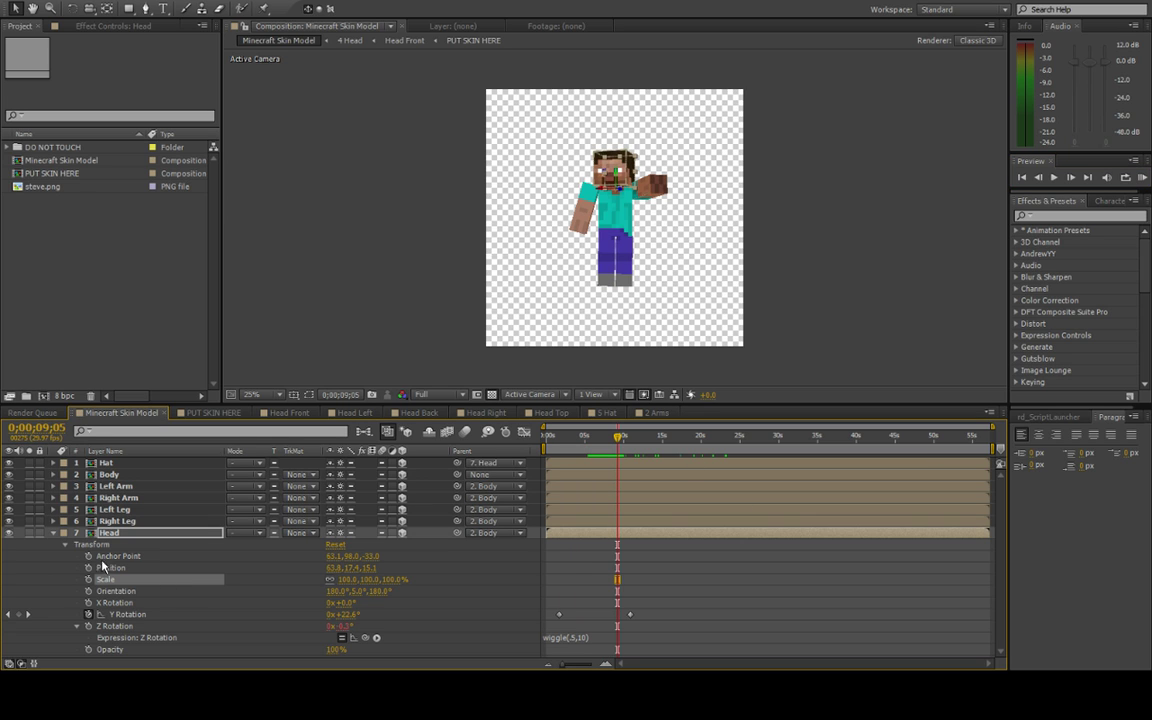
left_click(54, 533)
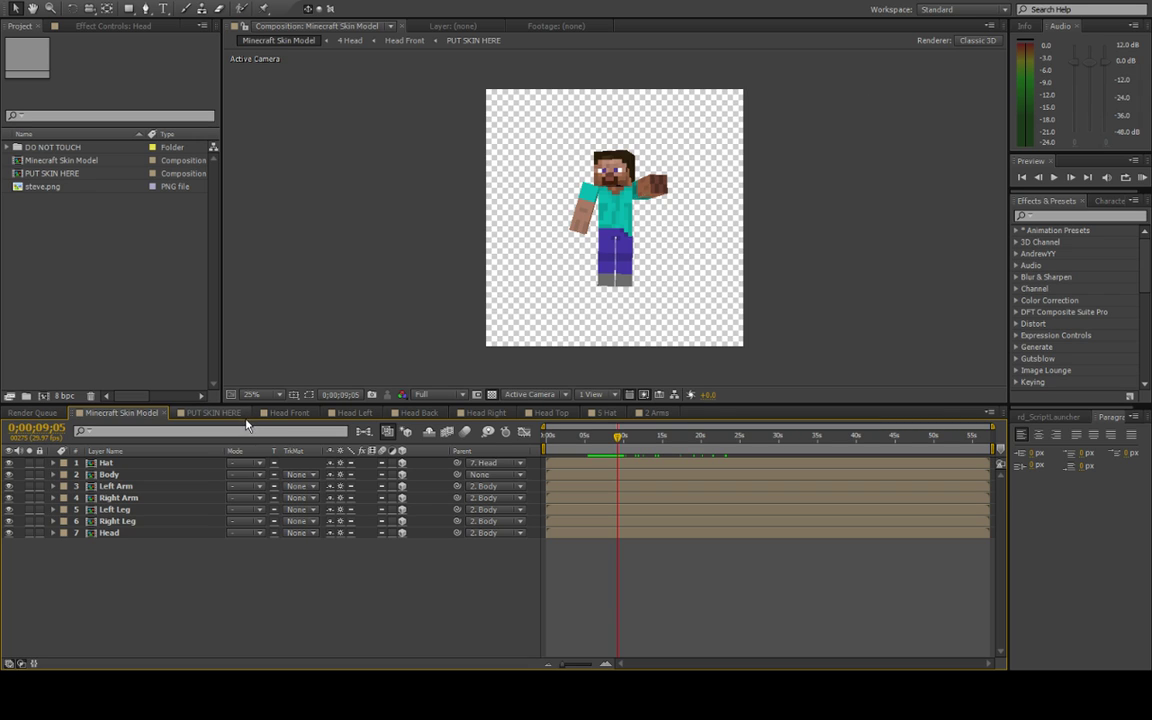
- Open the PUT SKIN HERE comp, import petey rave.png, and drag it in as the top layer
left_click(51, 175)
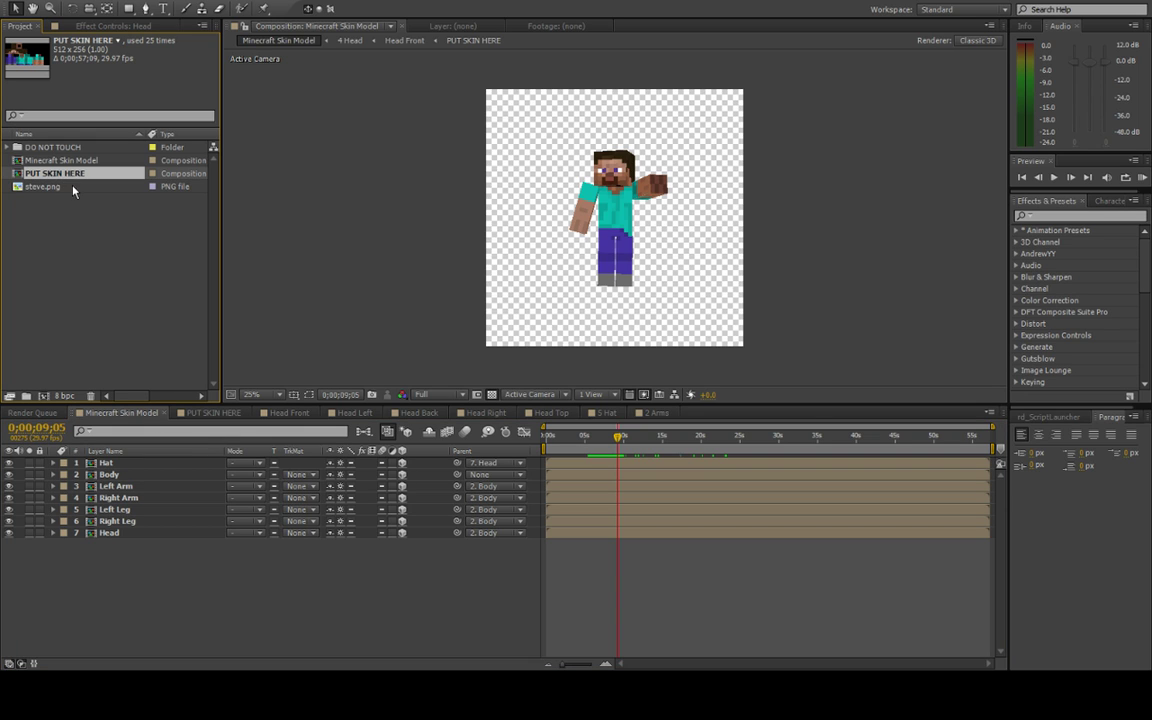
left_click(216, 413)
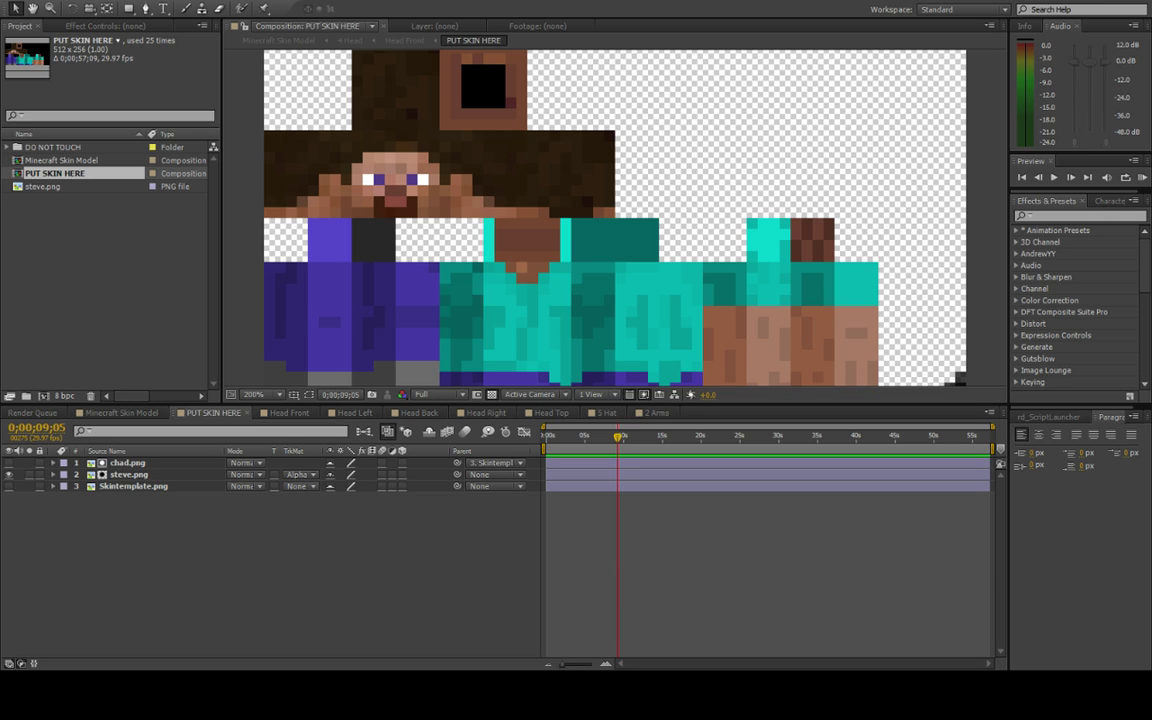
key("ctrl+shift+a")
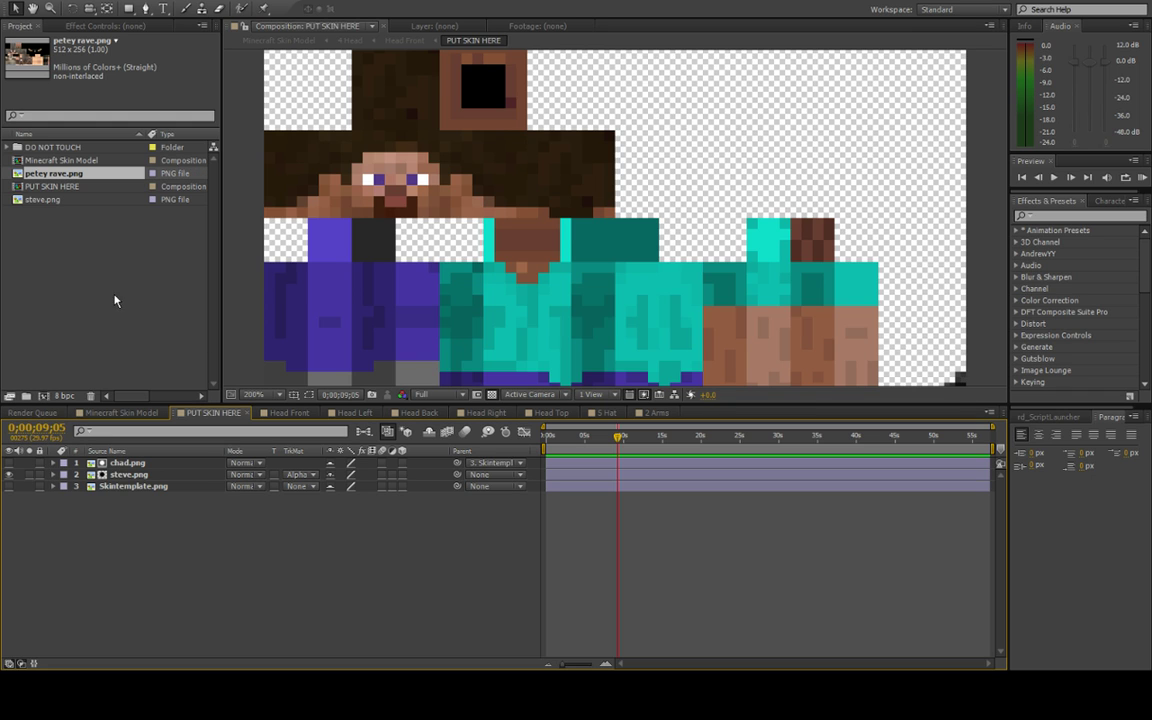
left_click_drag(88, 177, 175, 465)
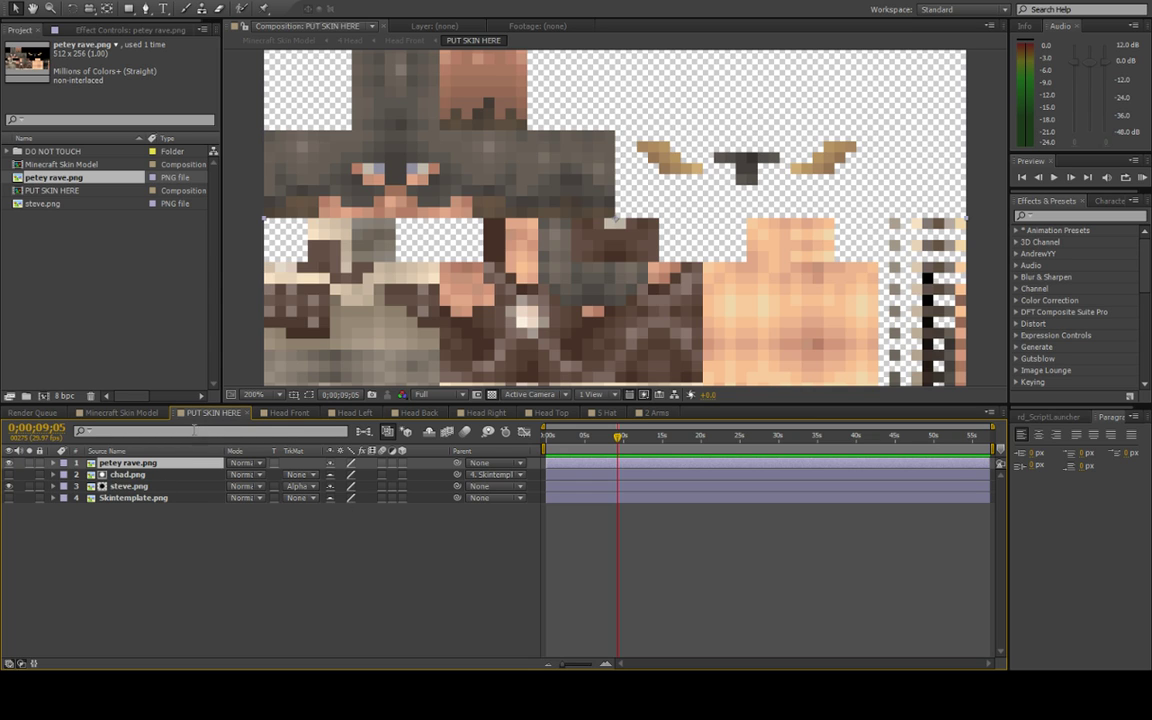
- Delete the top petey rave.png layer and use petey rave.png to replace the steve.png layer in PUT SKIN HERE
left_click(165, 486)
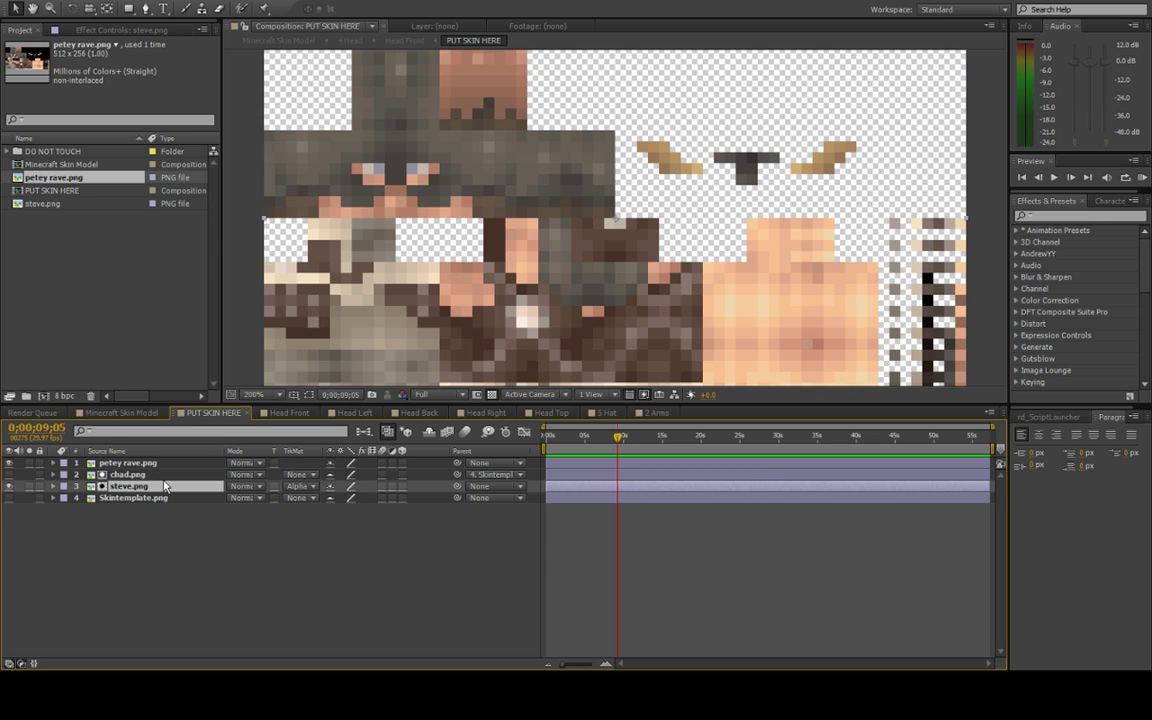
left_click(164, 465)
key("Delete")
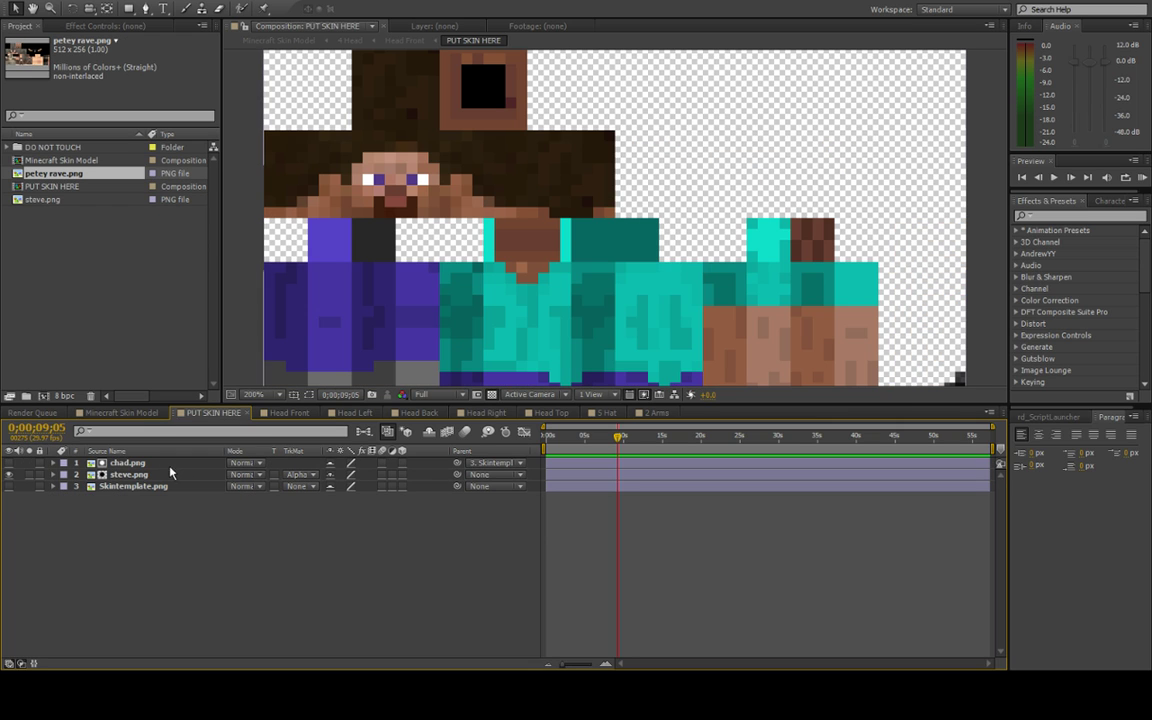
left_click(80, 175)
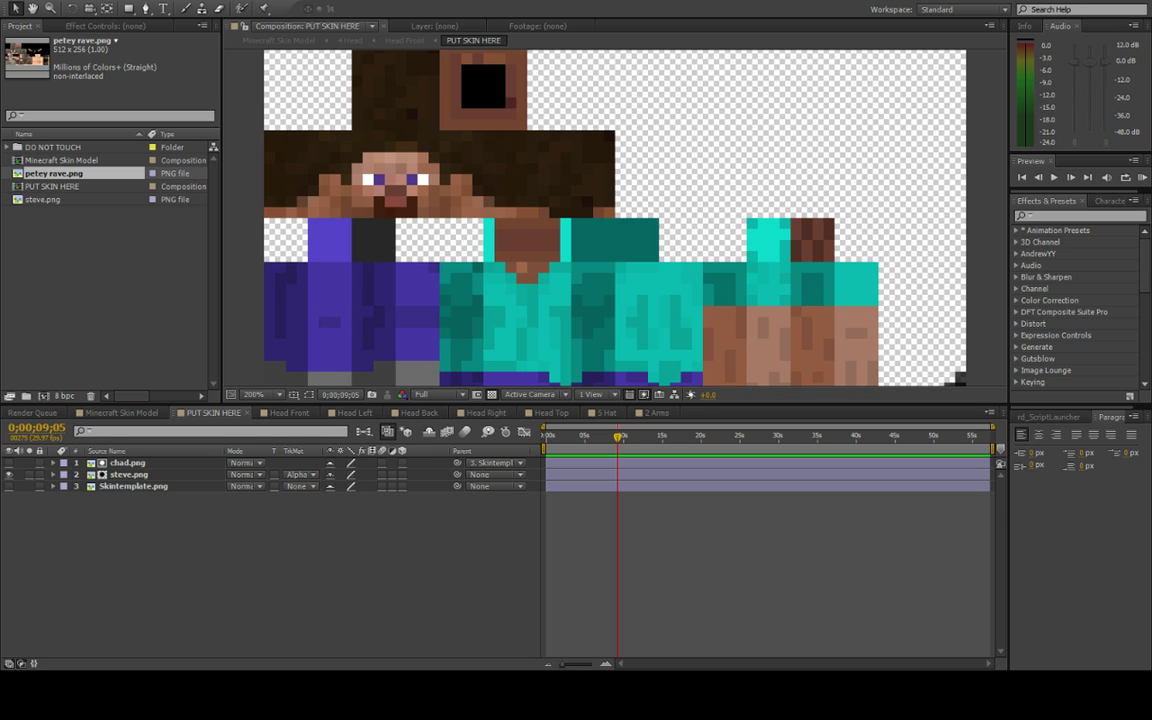
left_click(130, 486)
left_click(128, 475)
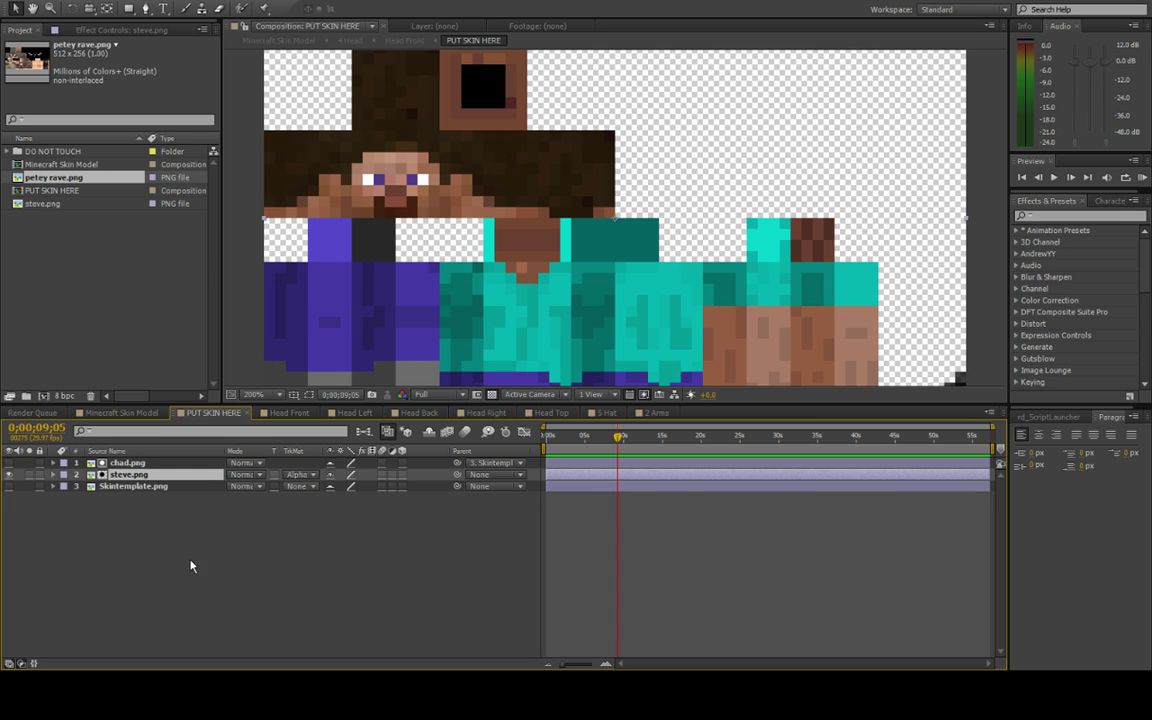
left_click(70, 182)
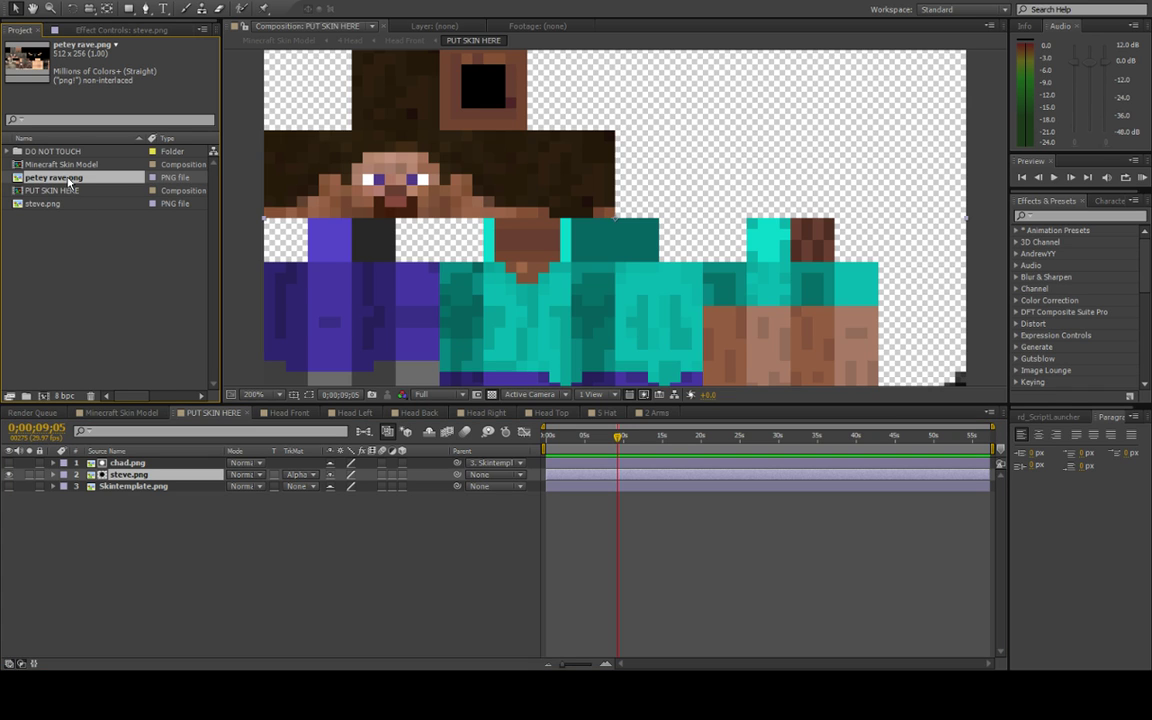
left_click_drag(70, 182, 146, 478)
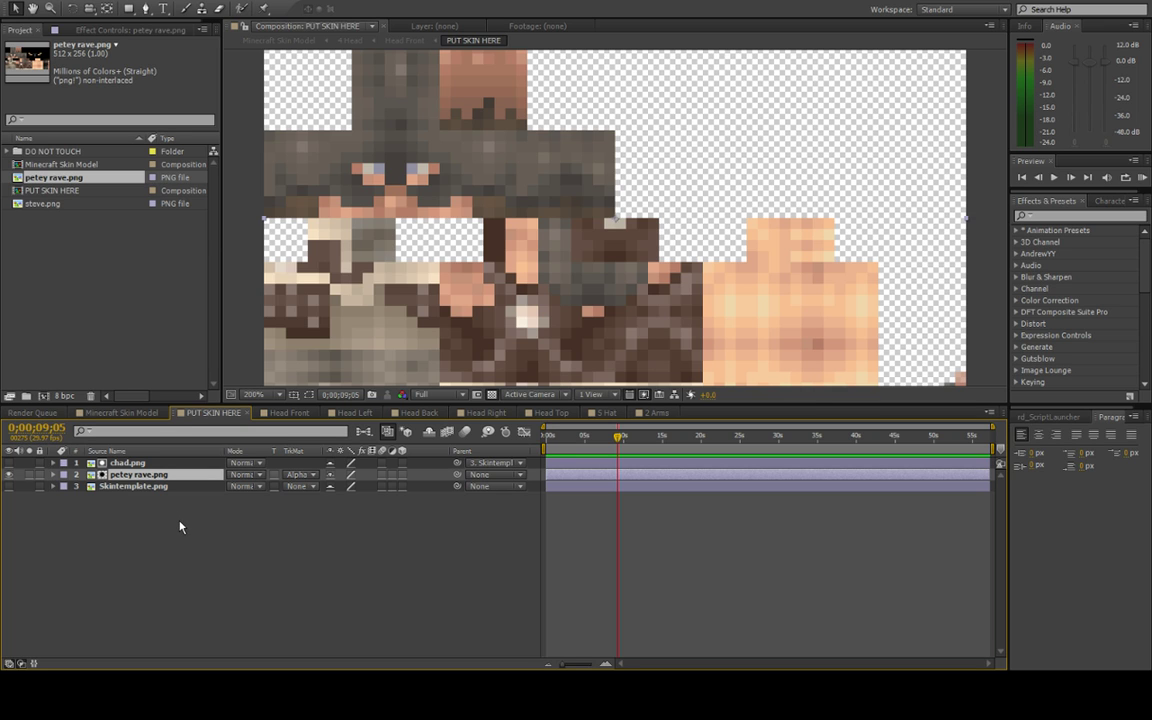
- Switch to the Minecraft Skin Model comp and scrub the animation to check the new skin
left_click(110, 412)
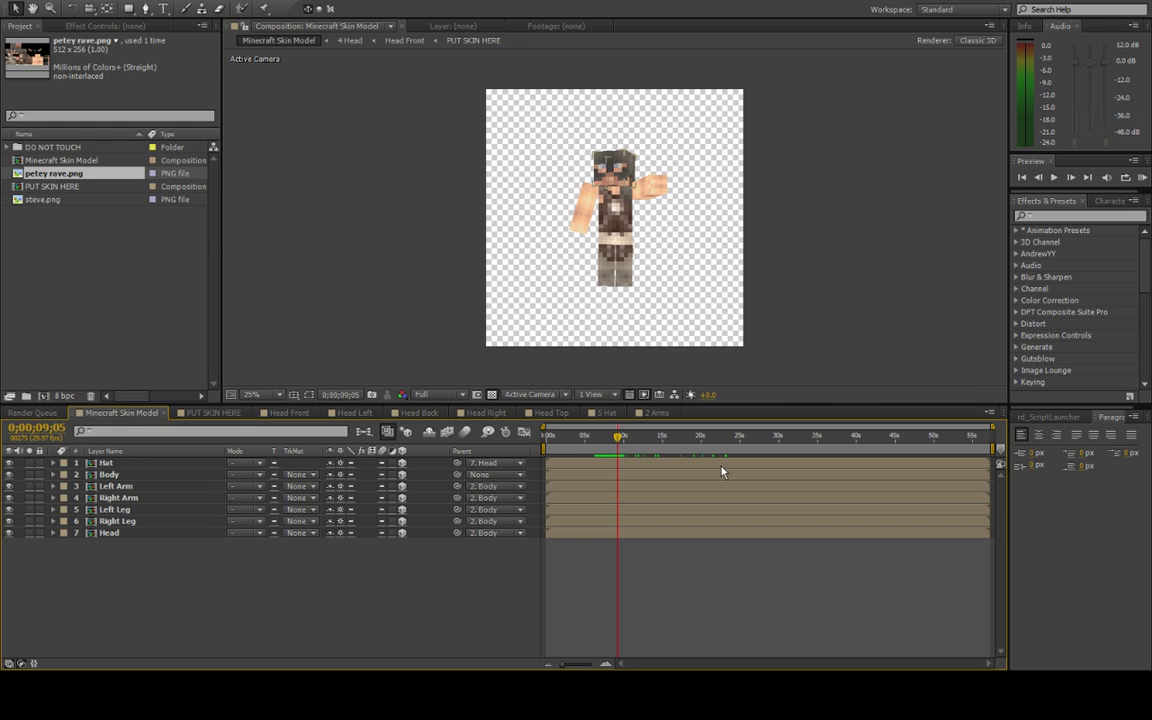
left_click_drag(625, 447, 720, 437)
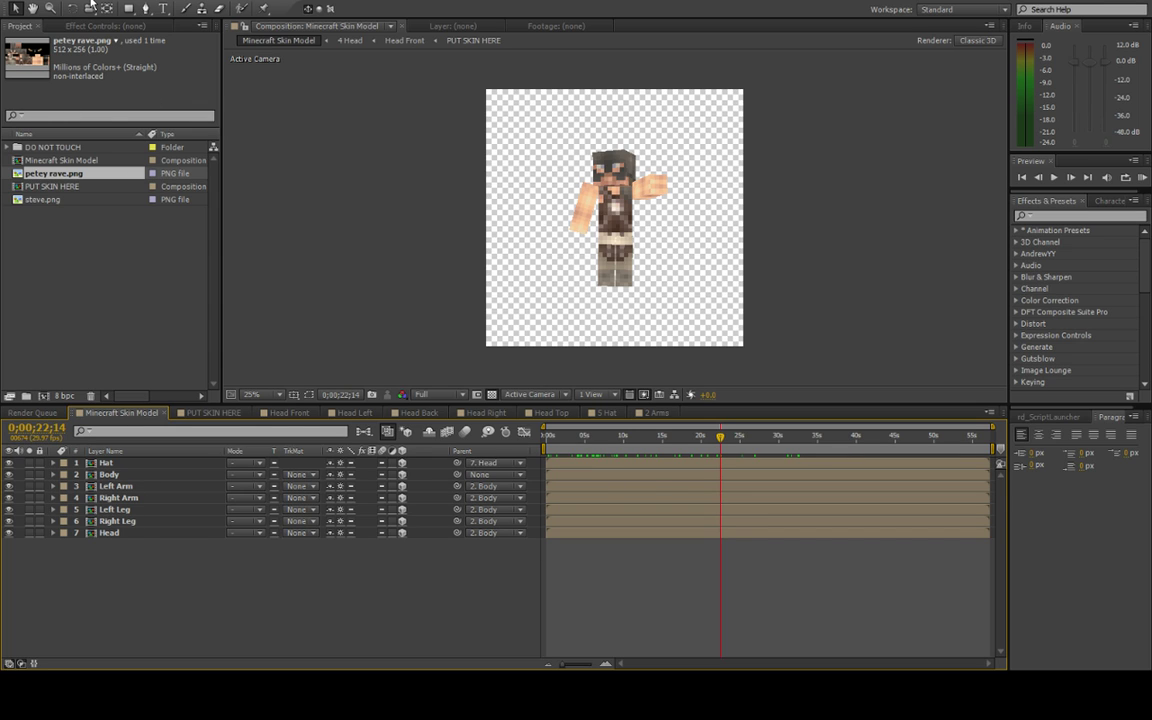
left_click(90, 3)
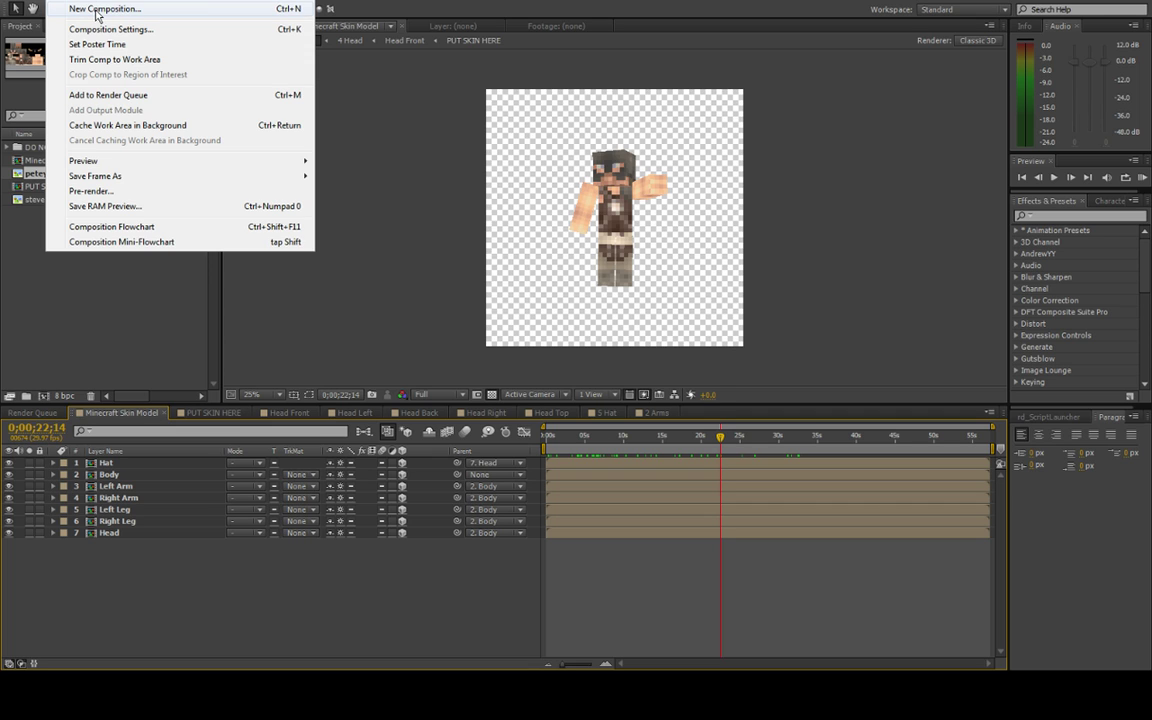
- Create a 1080p Comp 1, add Minecraft Skin Model to it, and enable Collapse Transformations and 3D
left_click(97, 9)
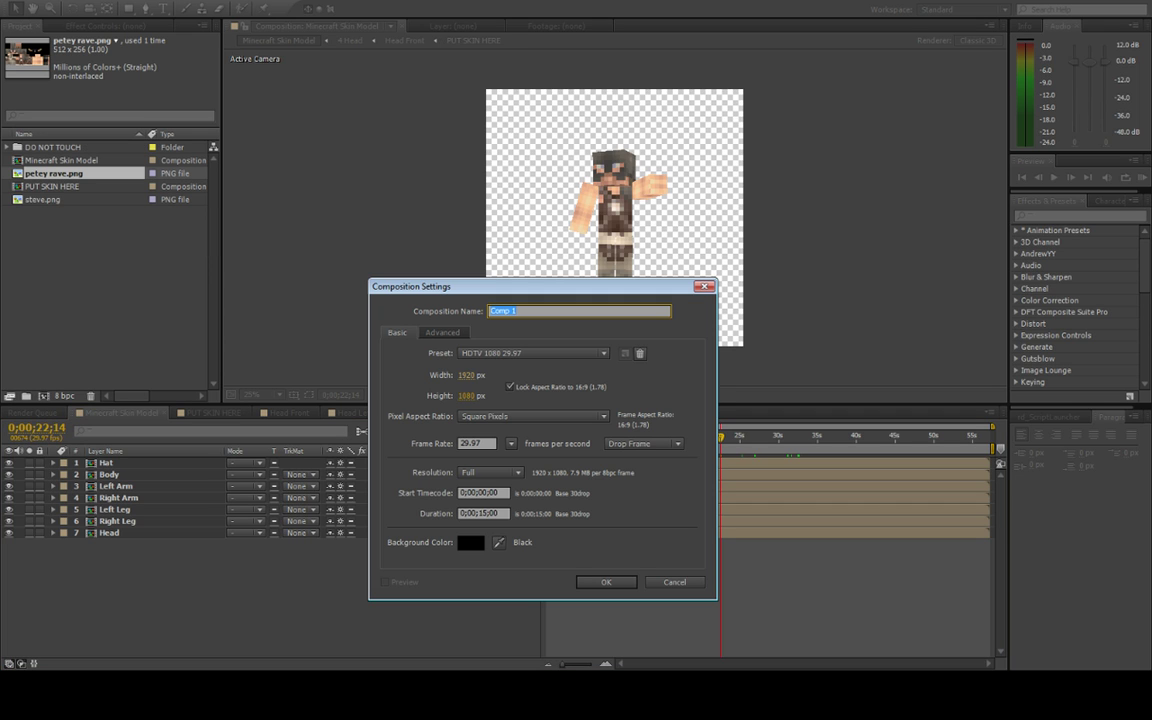
key("Return")
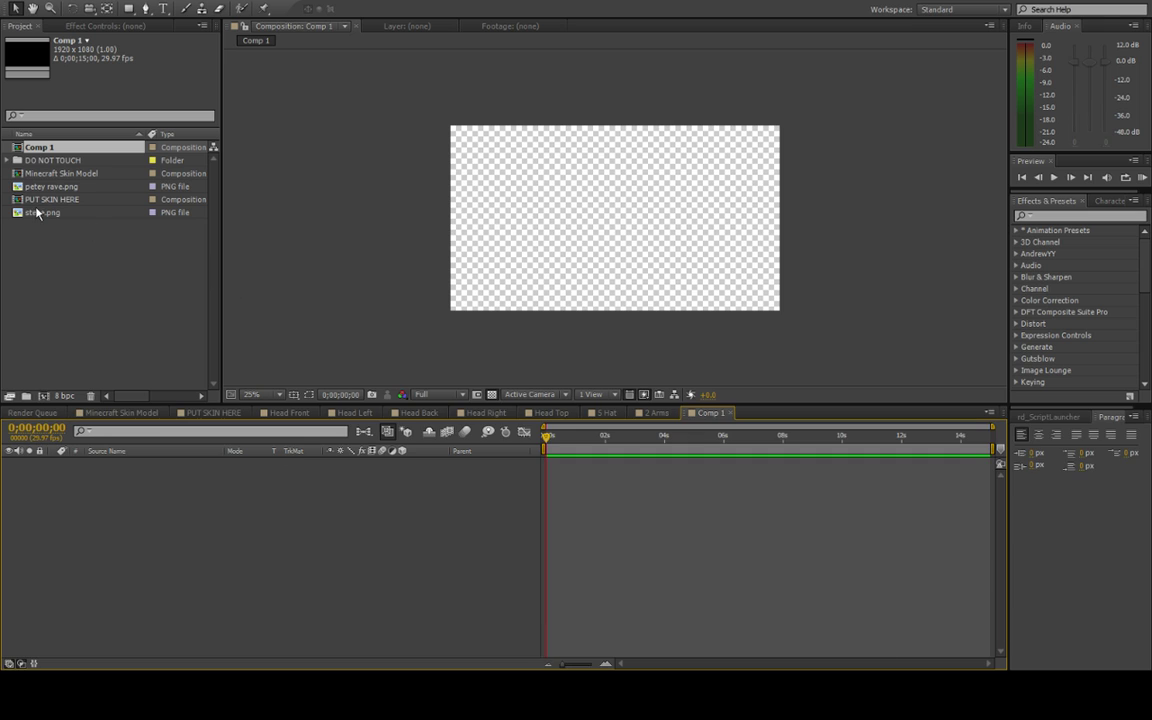
left_click(55, 173)
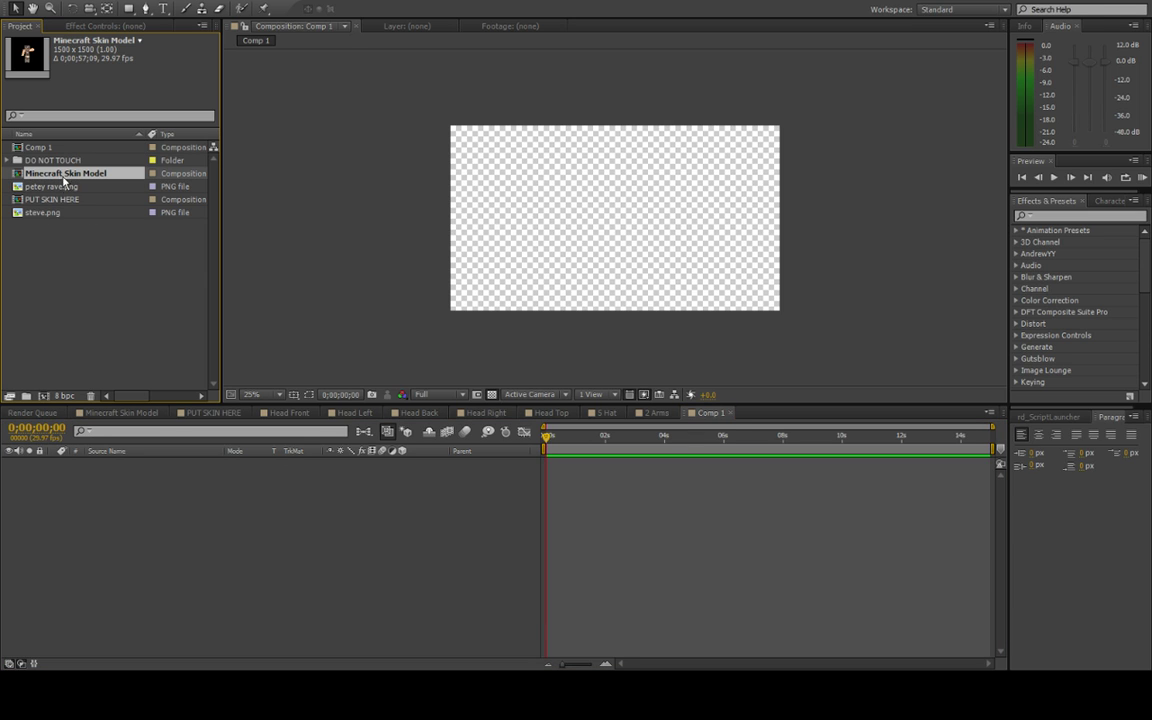
left_click_drag(63, 180, 152, 522)
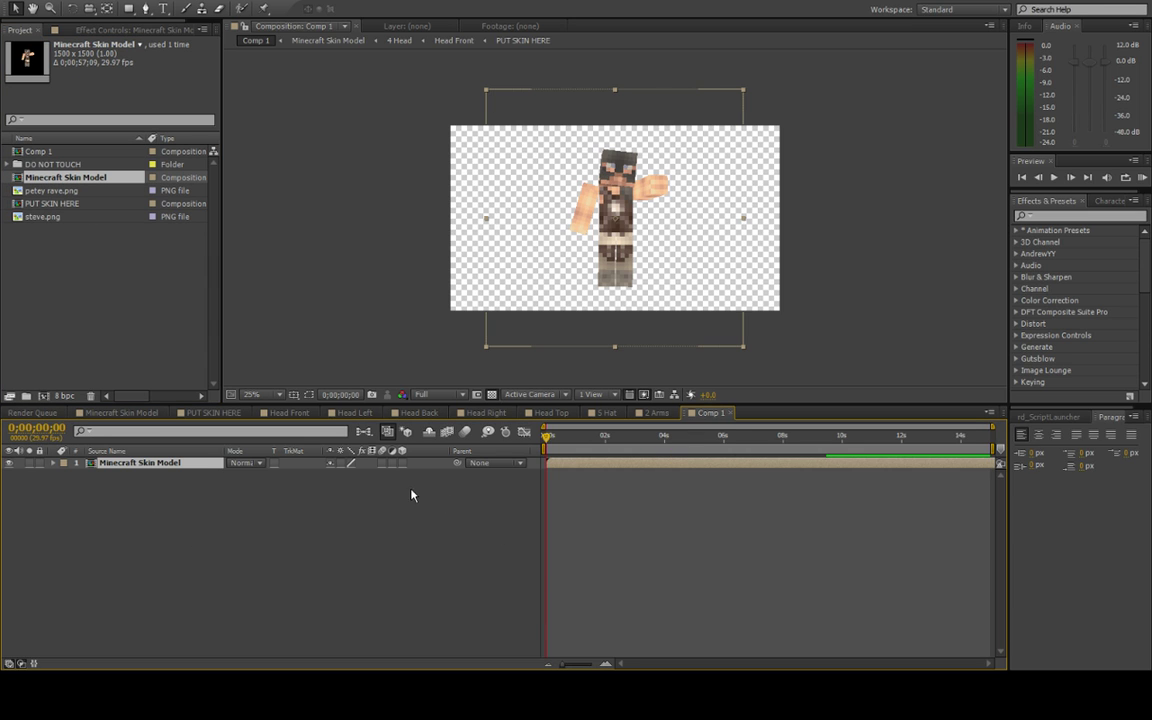
left_click(341, 463)
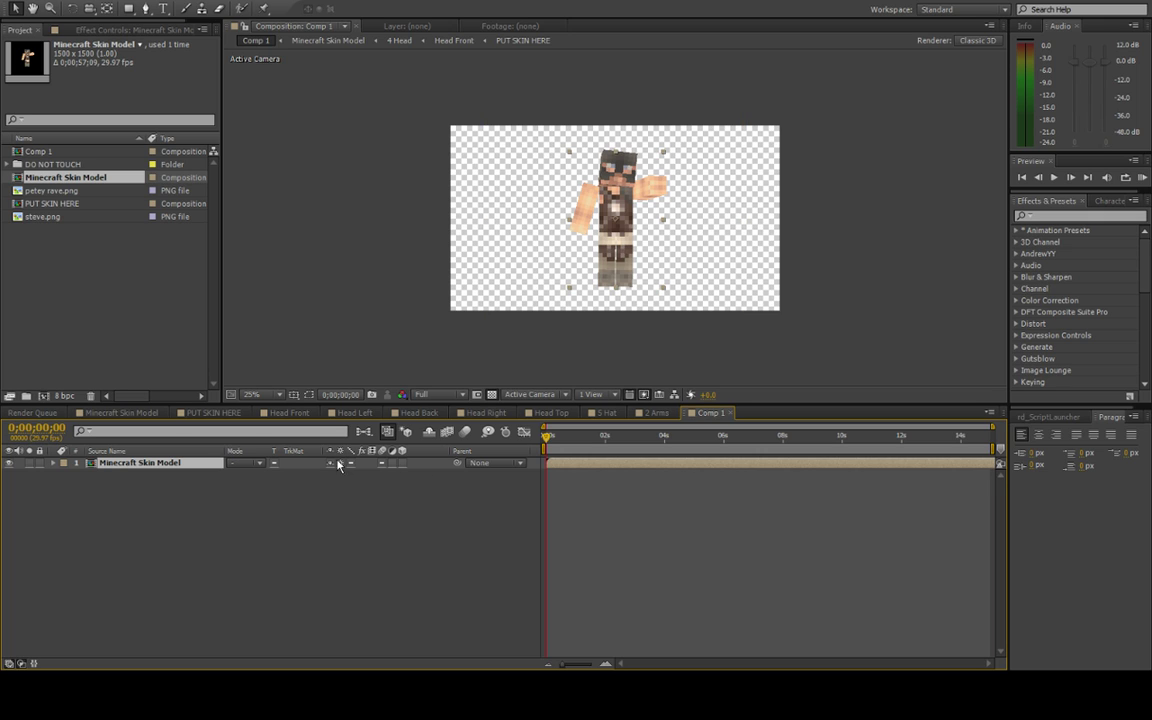
left_click(401, 463)
- Turn the model 84° on Y Rotation and set a starting Position keyframe
left_click(53, 464)
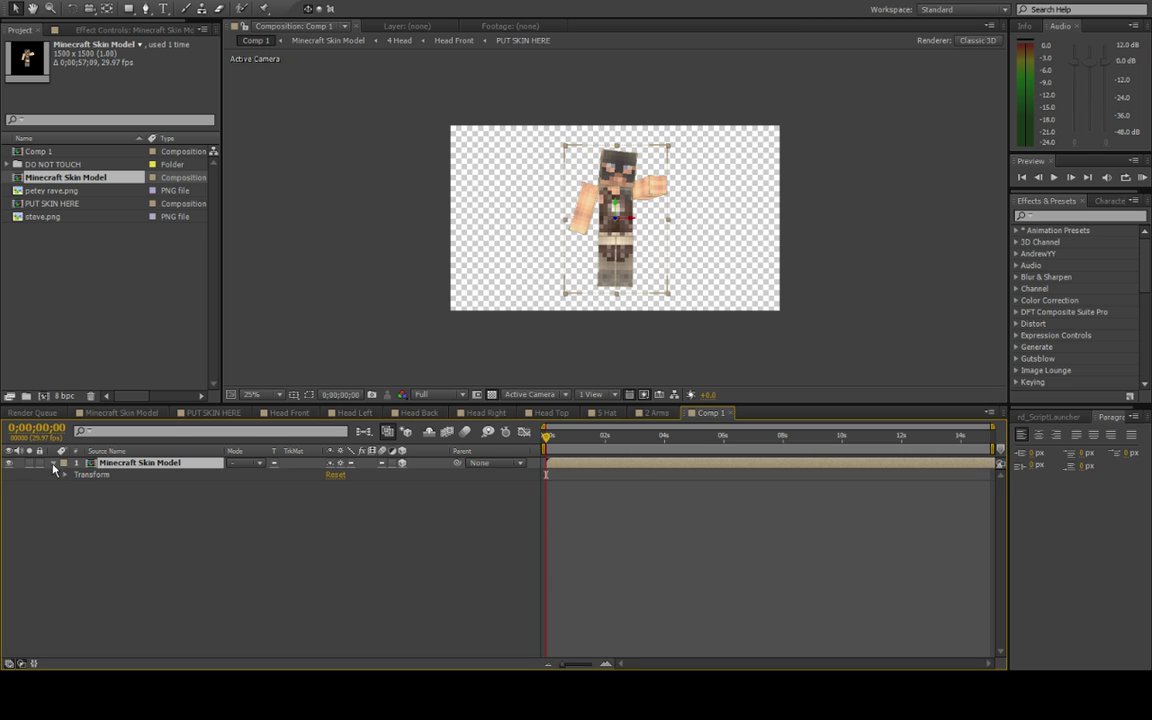
left_click(65, 474)
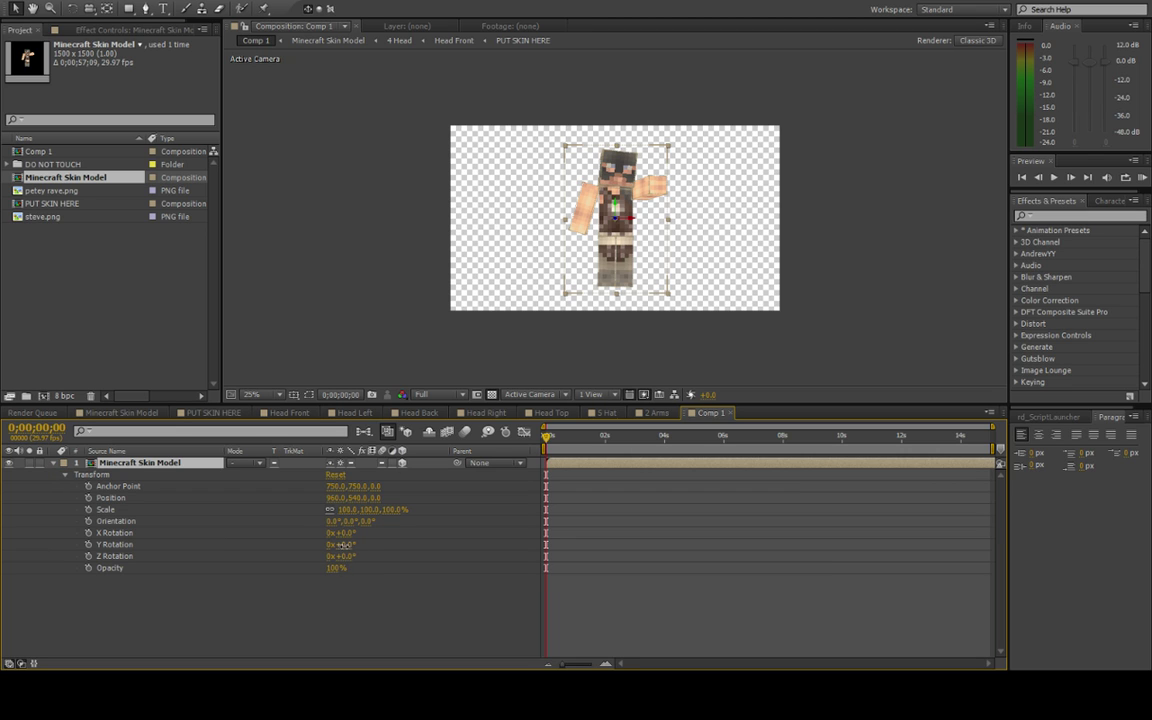
left_click_drag(340, 544, 604, 505)
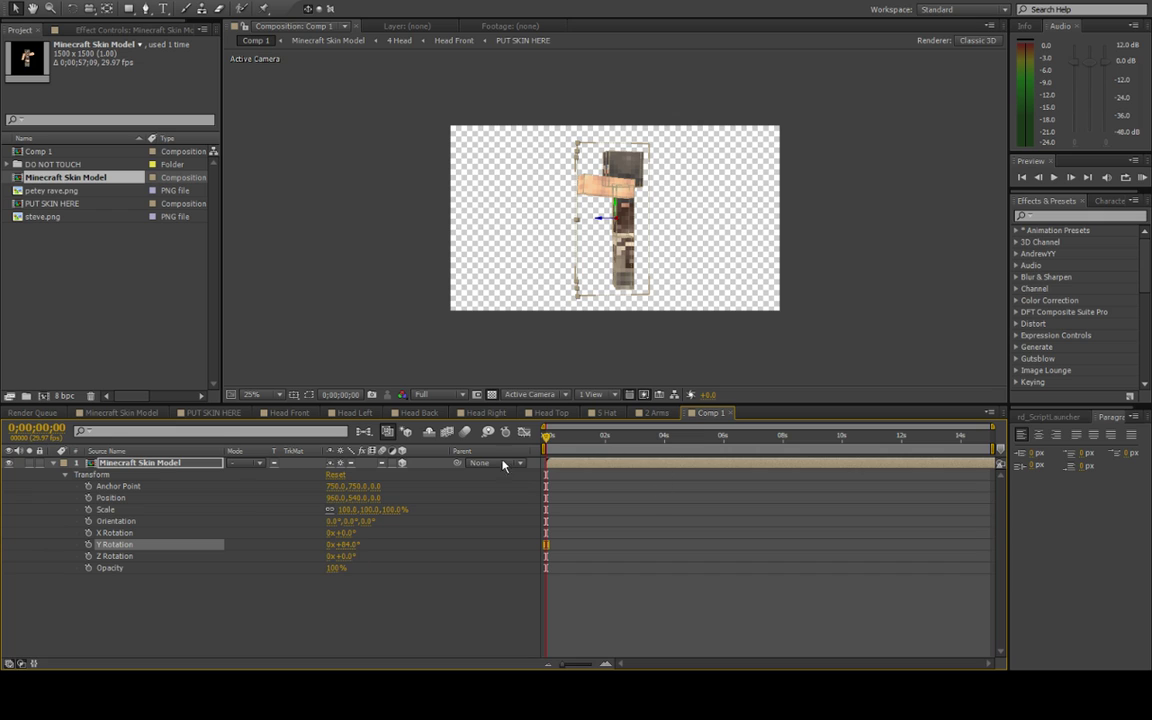
left_click(88, 497)
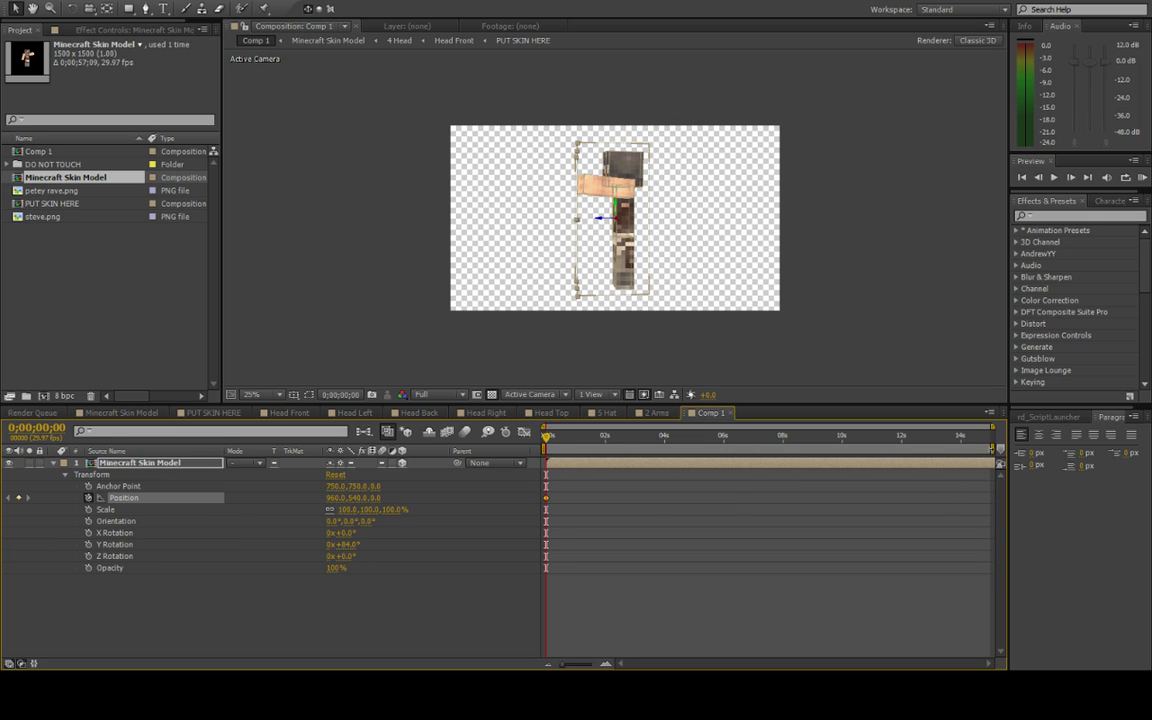
- At the comp end, slide the model left and tilt it to 45° Z, with Z 0° at the start
key("End")
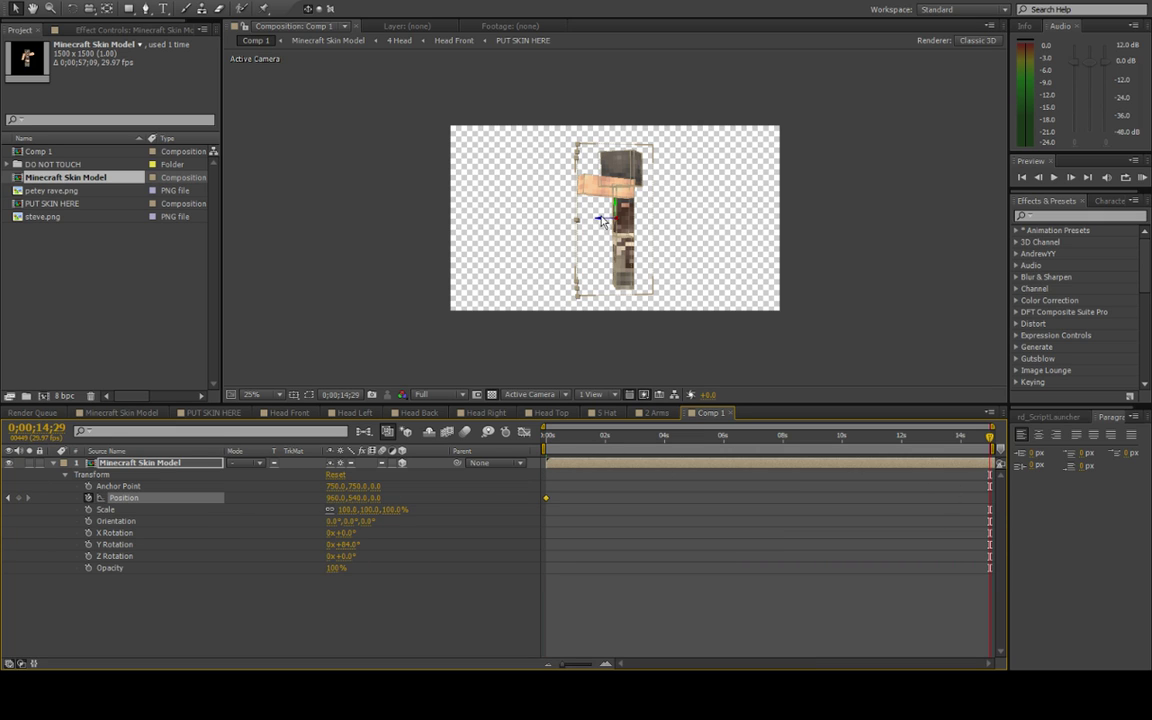
left_click_drag(545, 203, 460, 195)
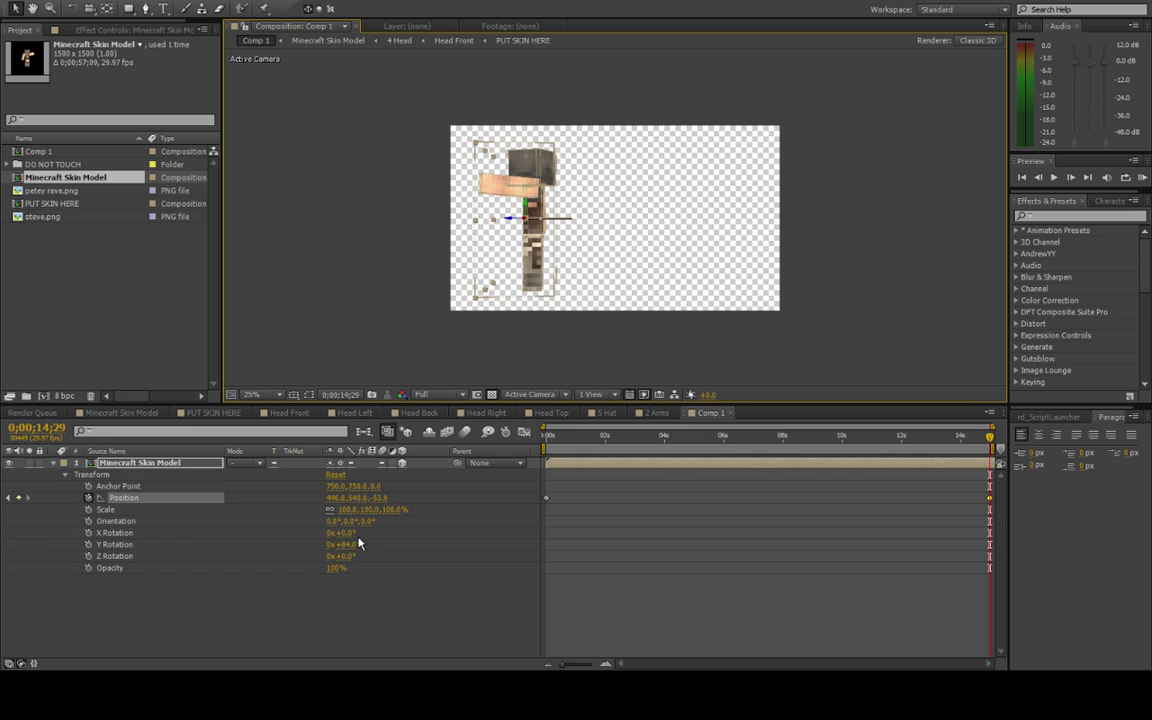
left_click_drag(342, 556, 313, 565)
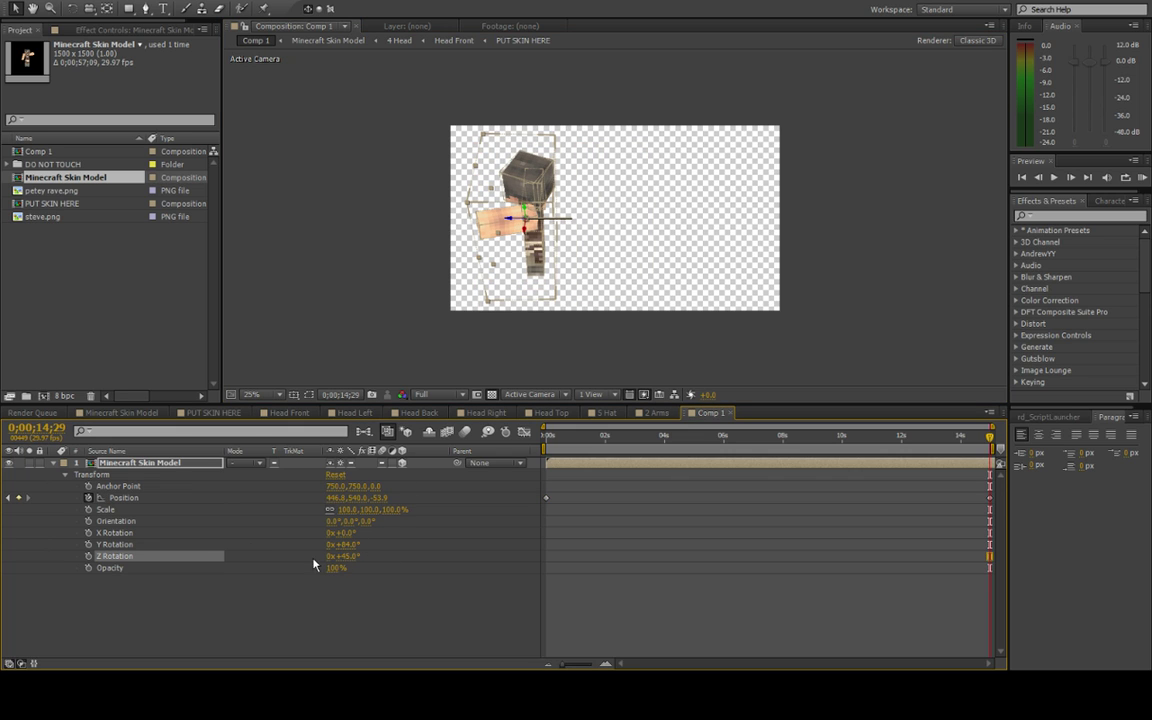
left_click(89, 556)
key("Home")
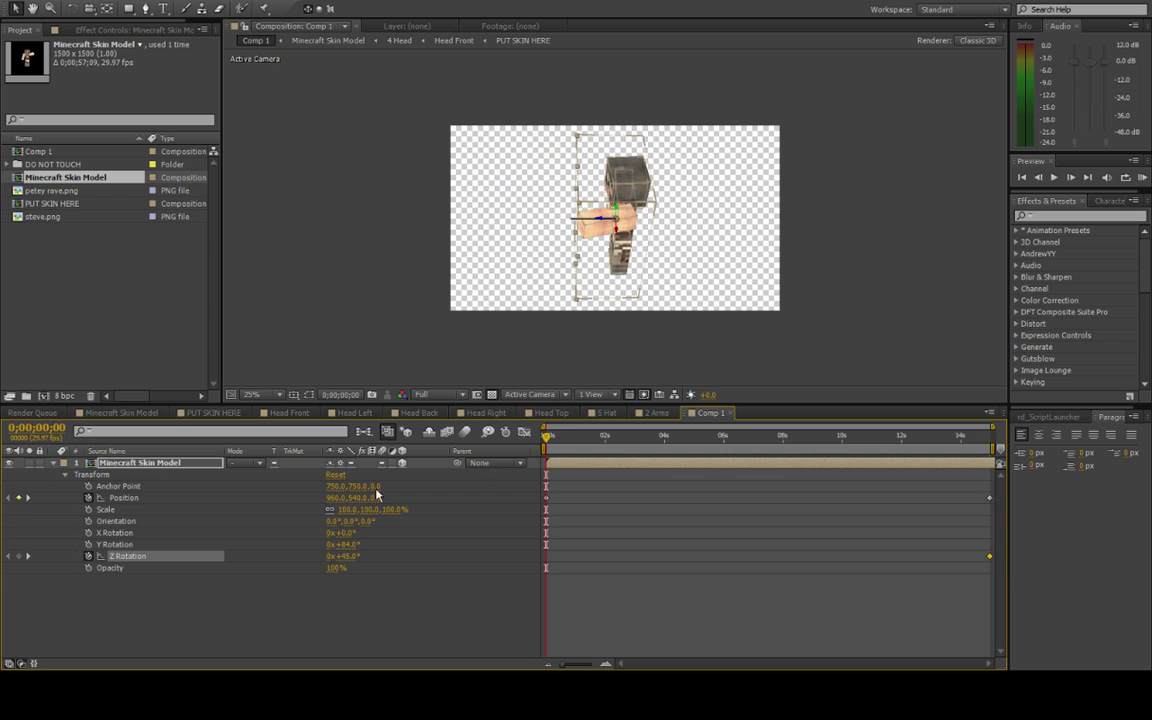
left_click(350, 561)
type("0")
key("Return")
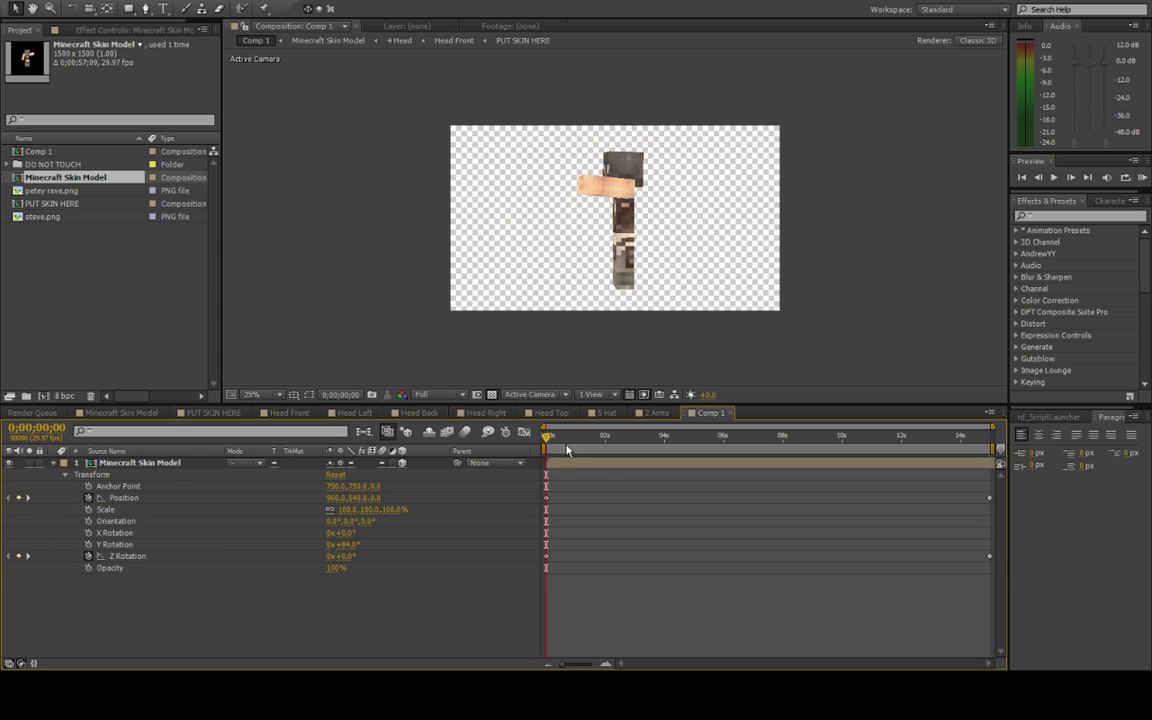
- Preview the model's slide-and-tilt animation
key("space")
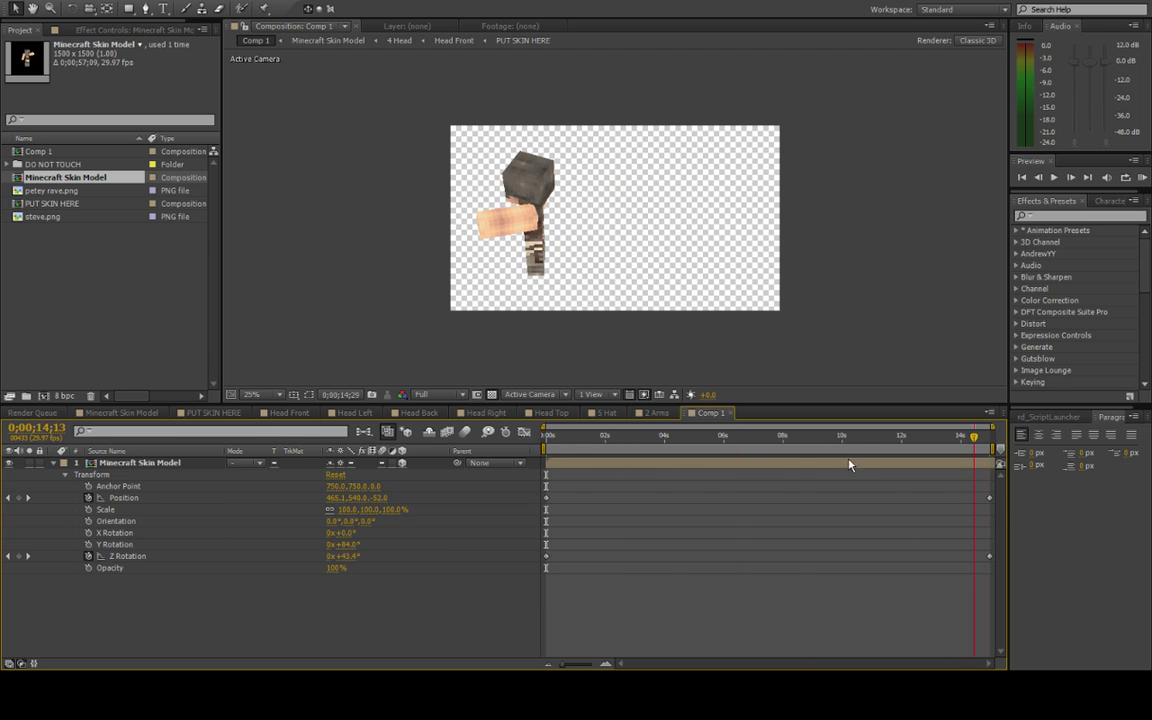
key("space")
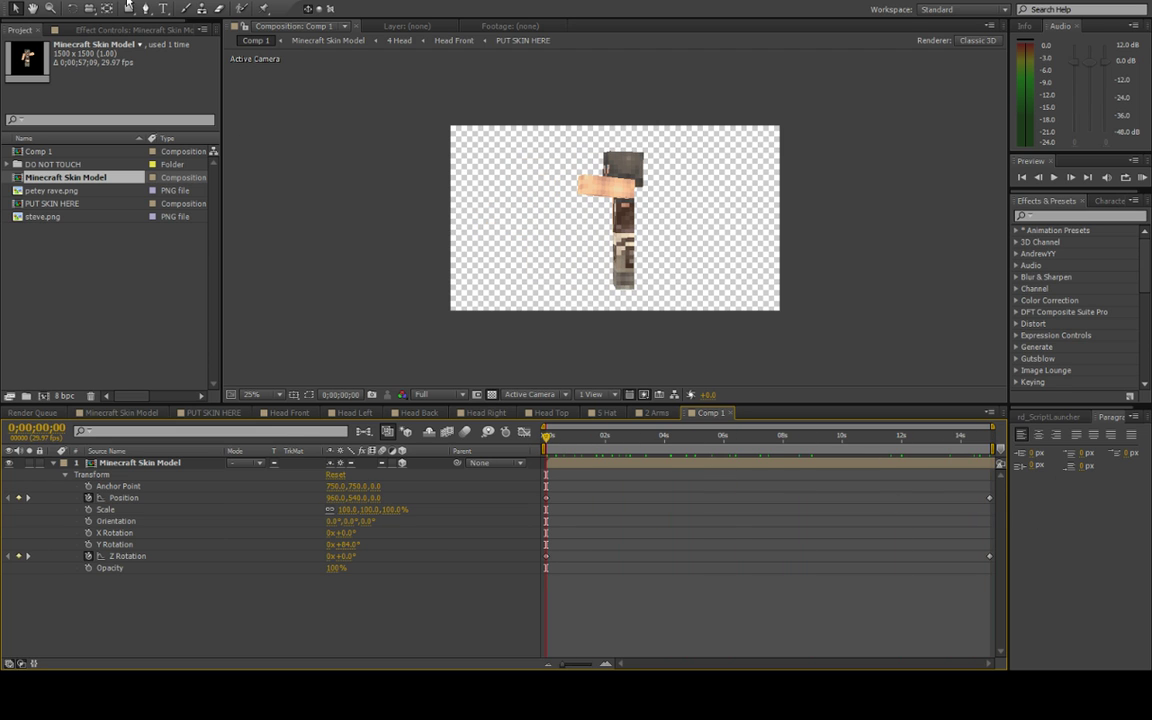
left_click(128, 6)
- Add a new camera layer with the default camera settings
mouse_move(150, 8)
left_click(370, 50)
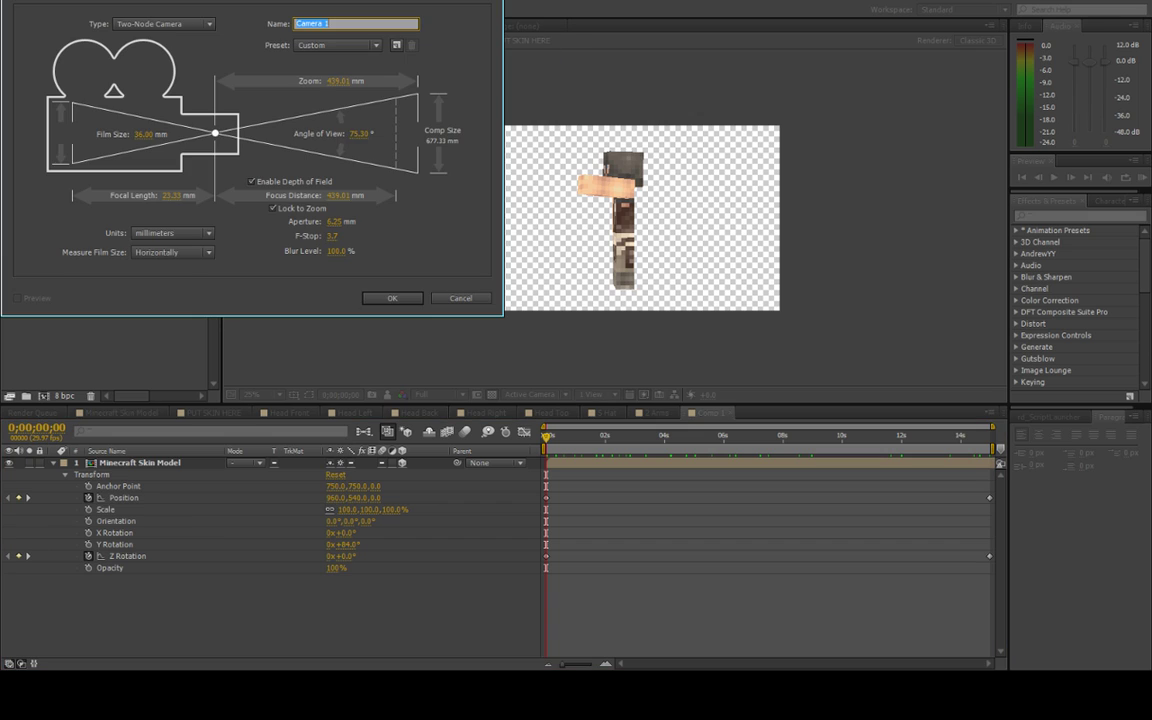
key("Return")
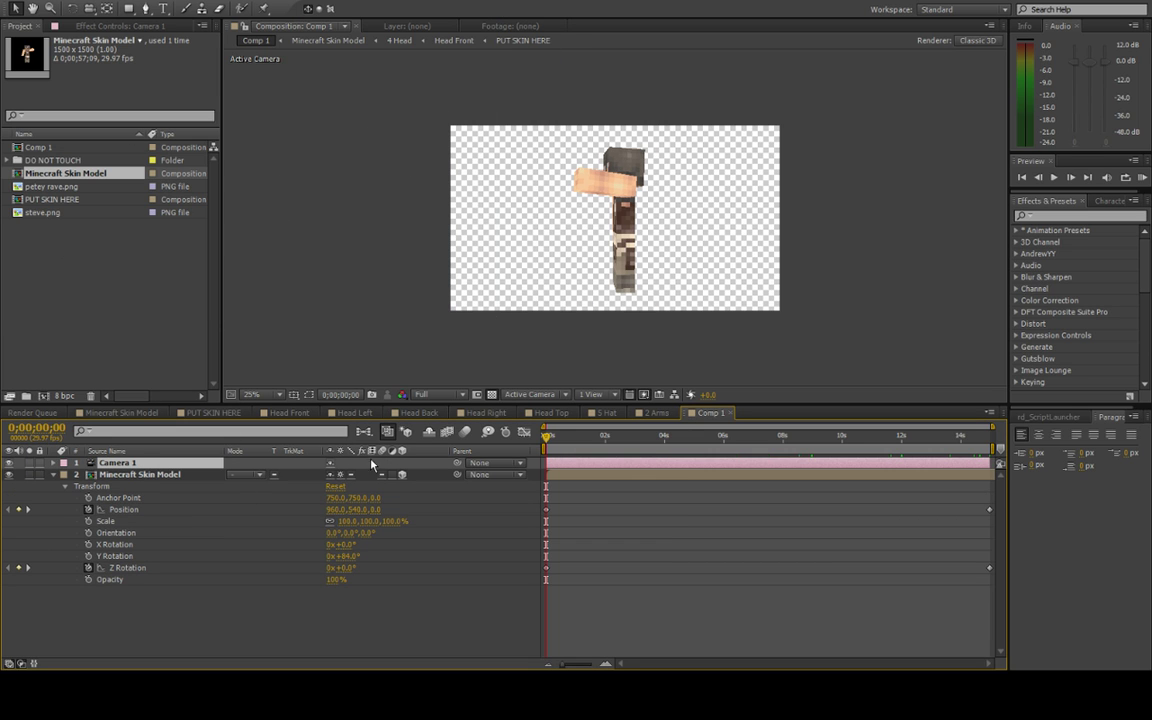
- Keyframe all camera Transform properties at 0s, orbit the camera at the comp end, and scrub to review
left_click(54, 463)
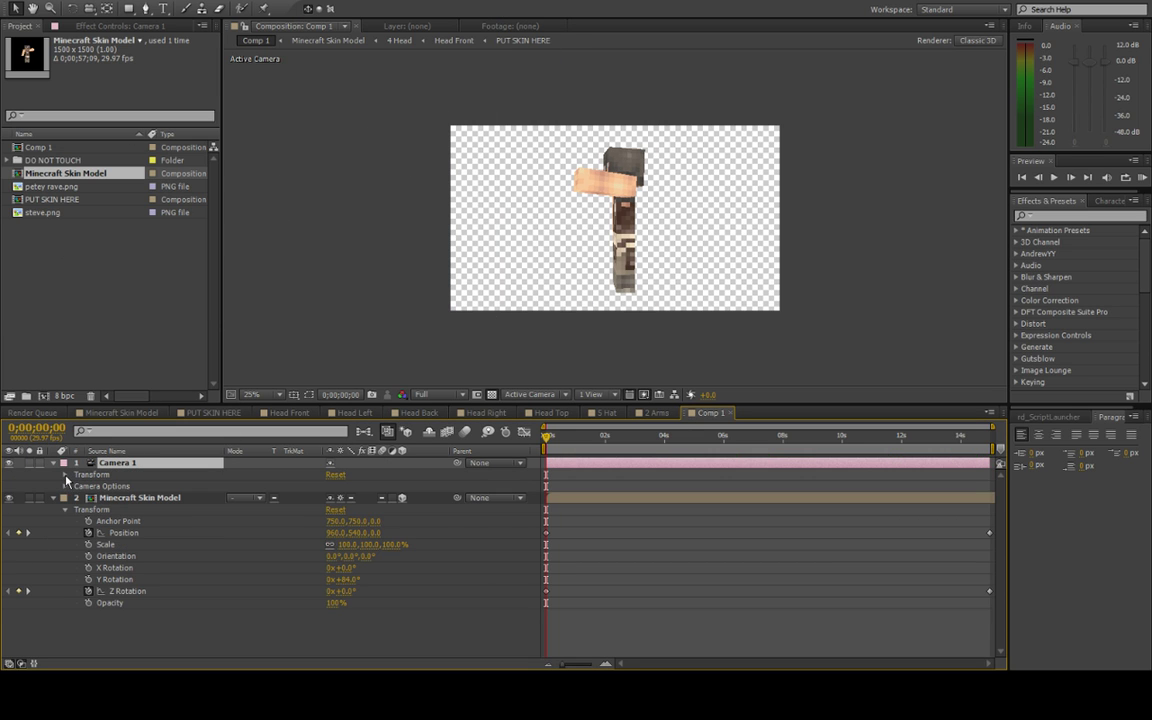
left_click(66, 475)
left_click_drag(88, 486, 88, 544)
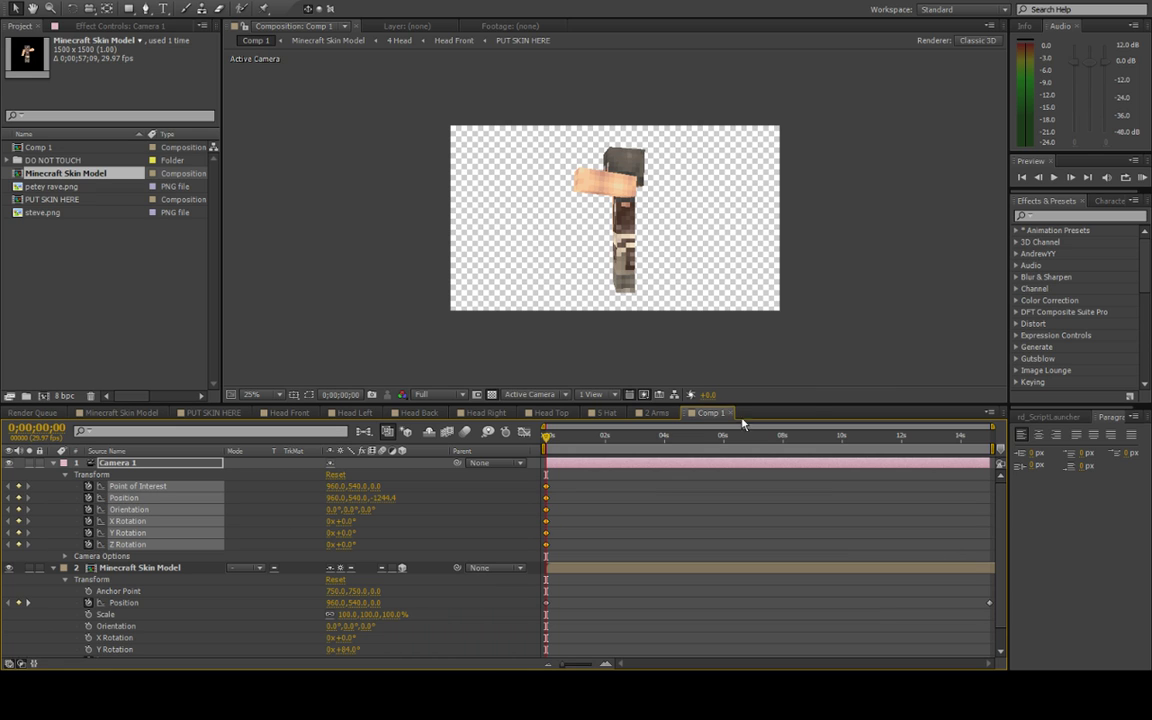
left_click(993, 436)
left_click(107, 8)
left_click_drag(560, 240, 636, 256)
left_click(866, 438)
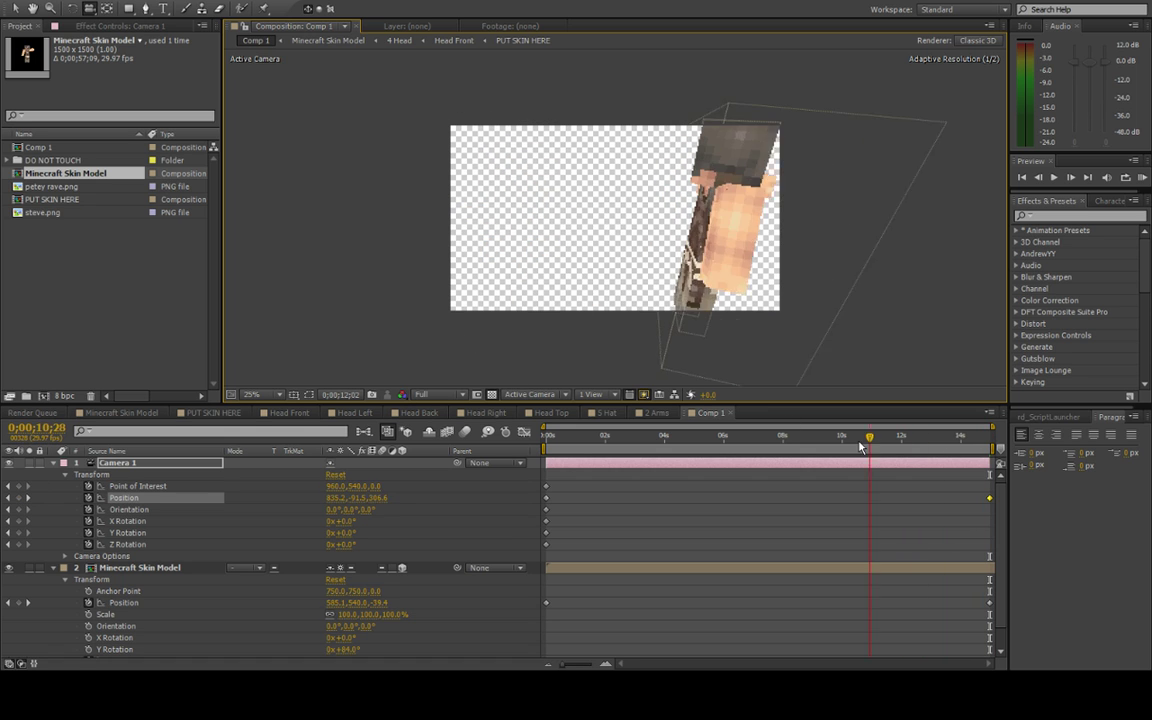
left_click_drag(859, 445, 990, 437)
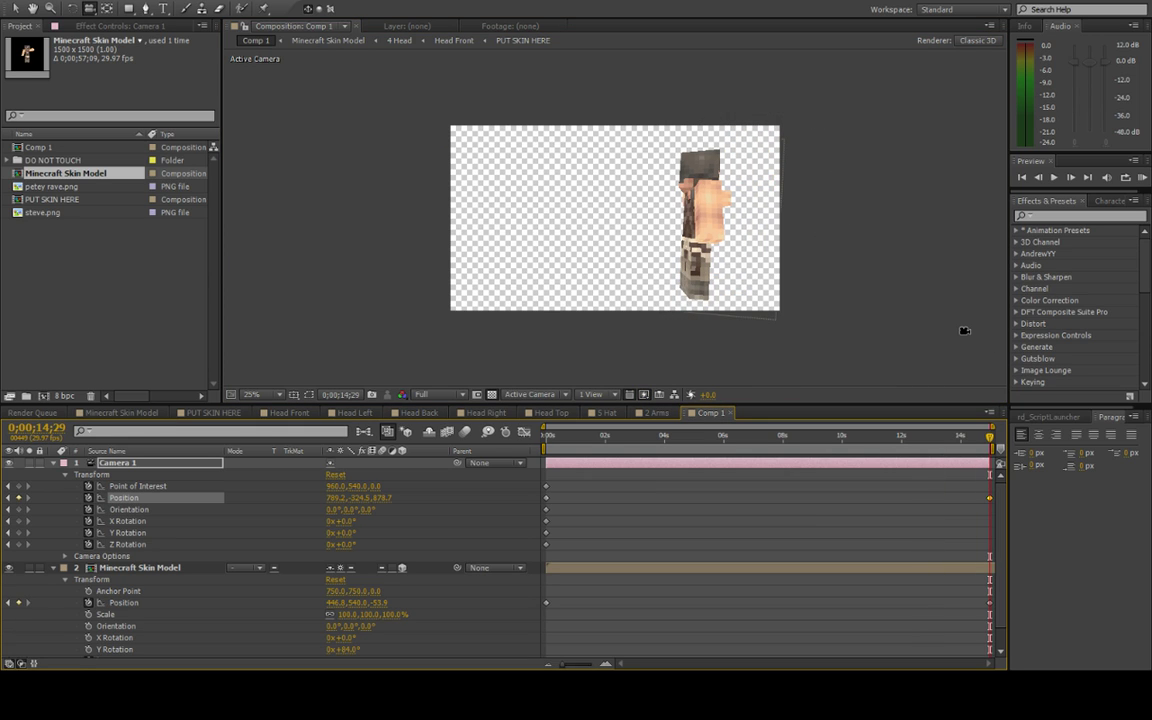